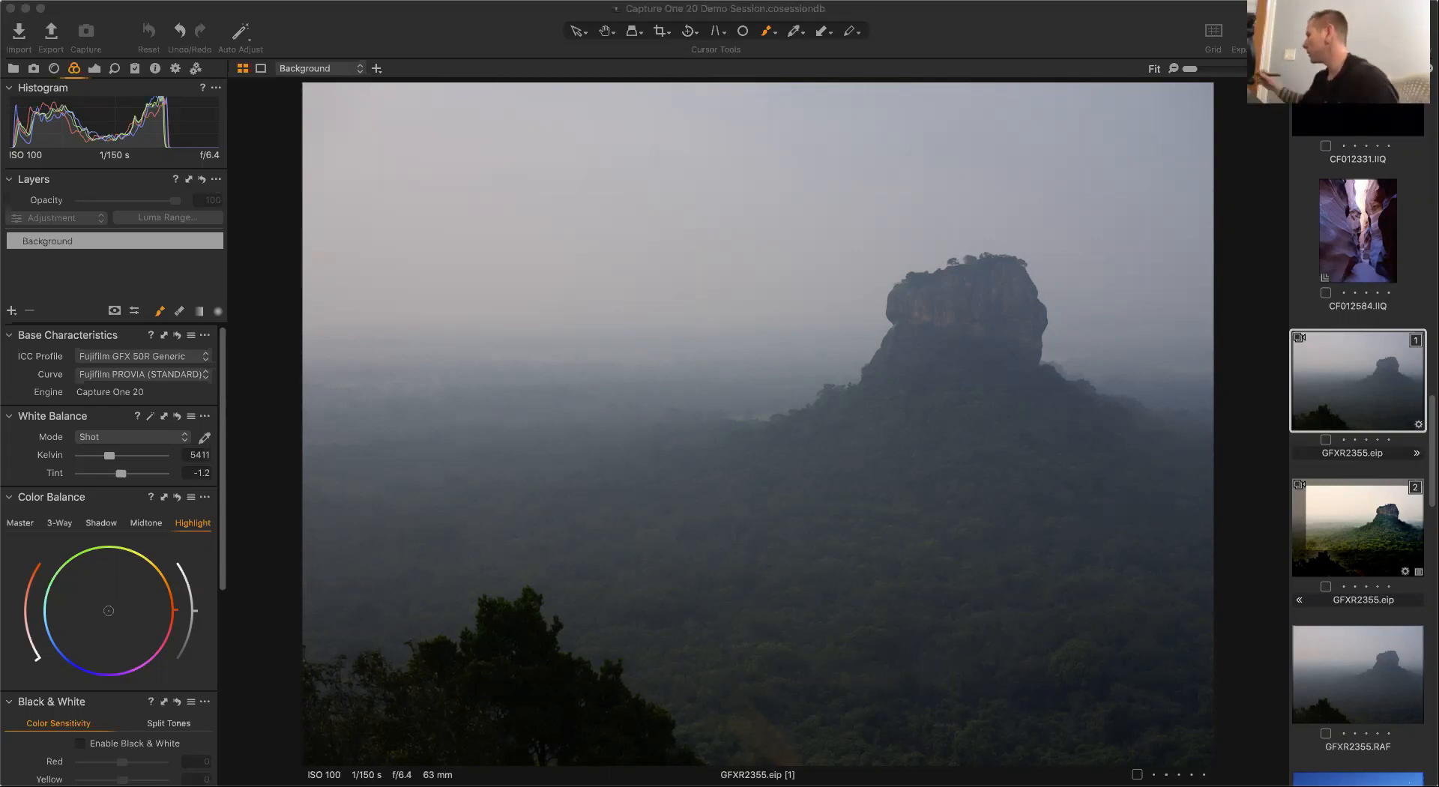
# Crop the image to a 16x9 aspect ratio, trimming the dark foreground from the bottom.
pyautogui.click(659, 33)
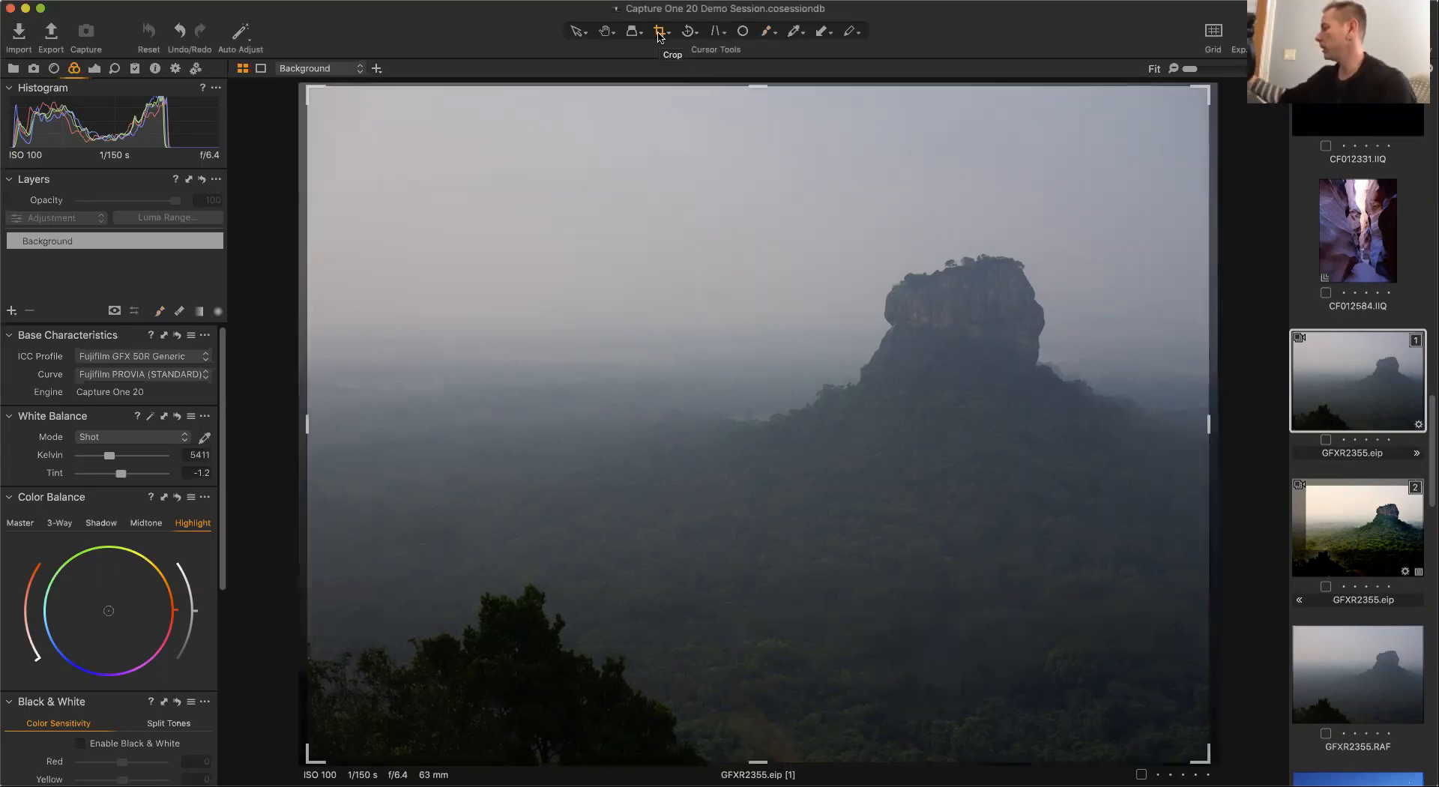
pyautogui.click(668, 35)
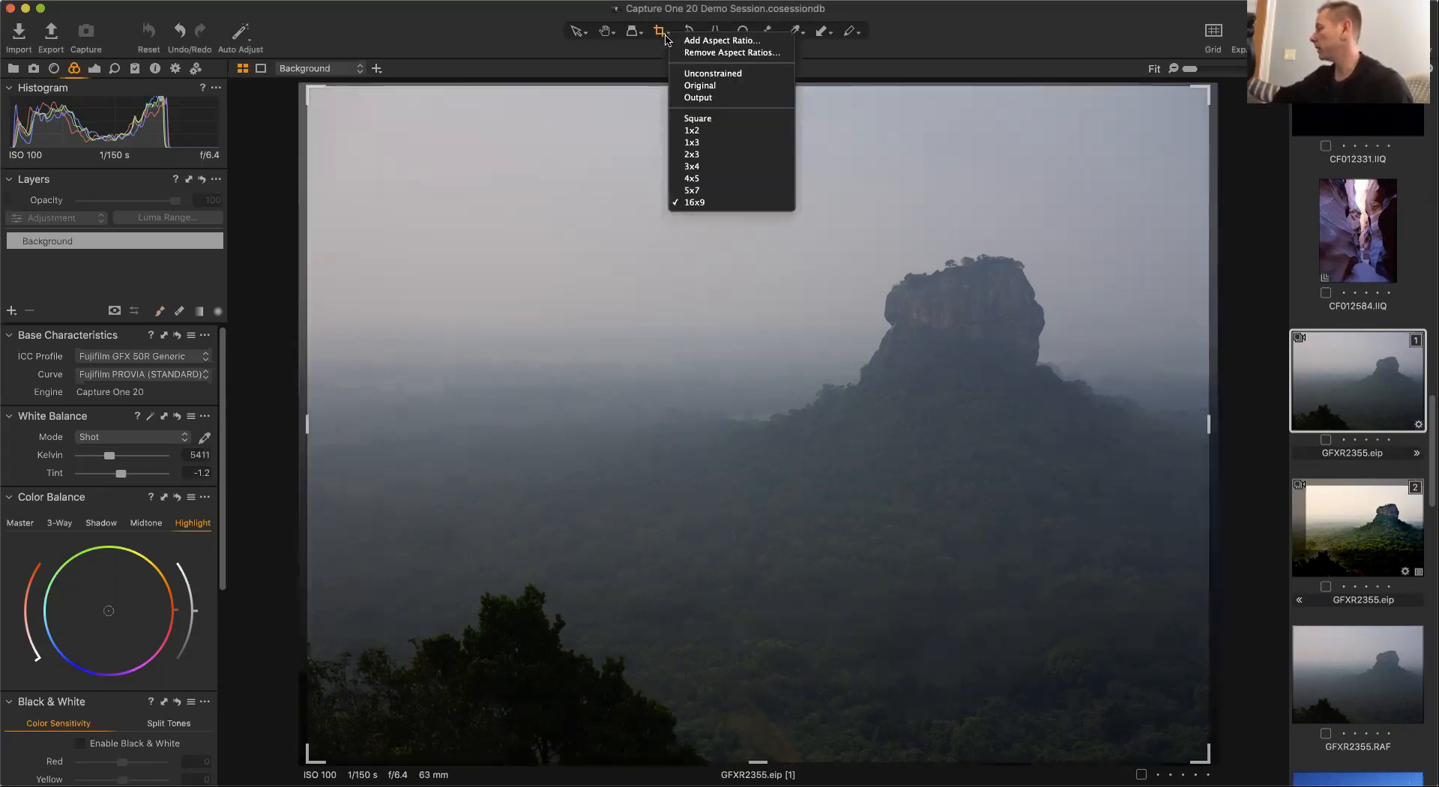
pyautogui.click(694, 202)
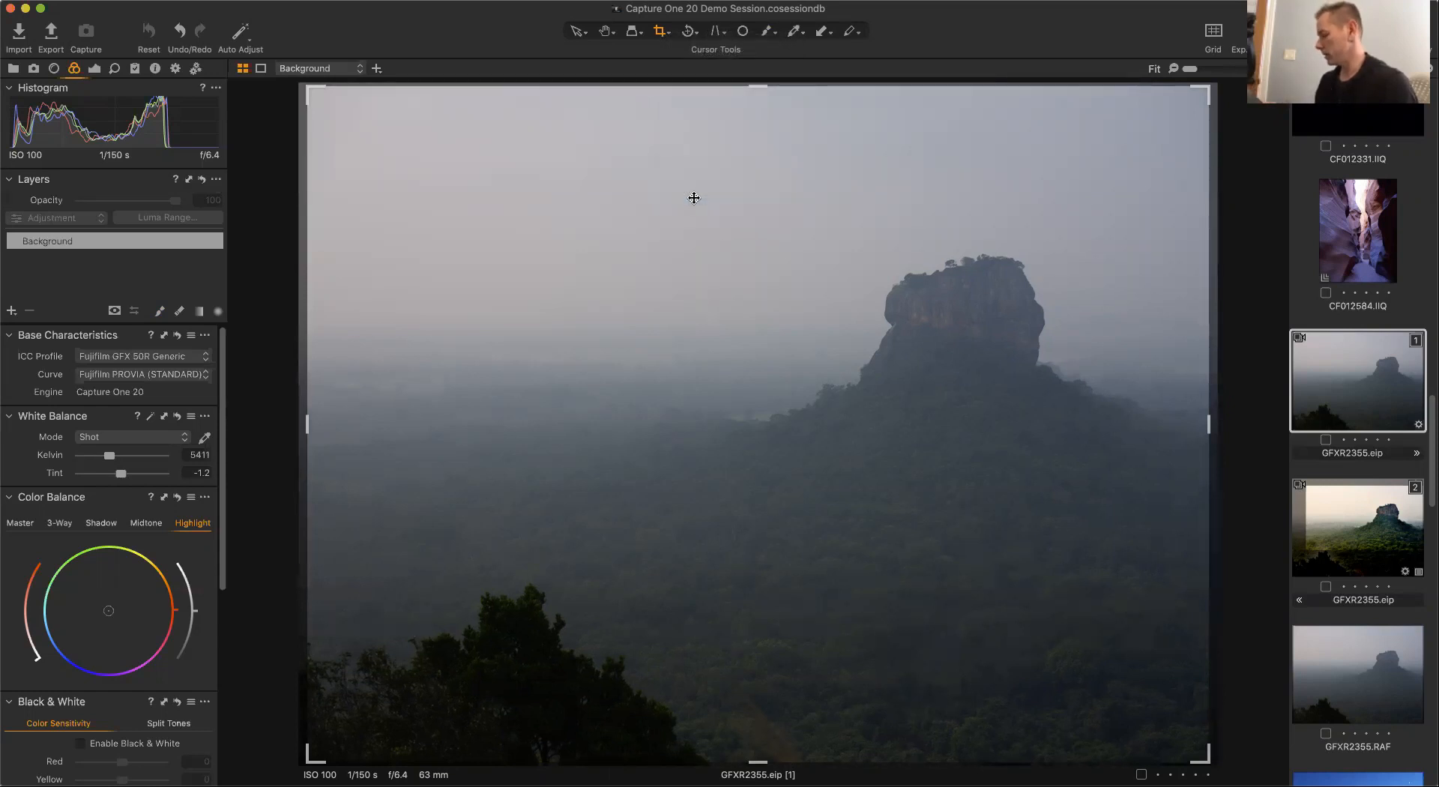
pyautogui.moveTo(310, 762); pyautogui.dragTo(321, 736)
pyautogui.moveTo(303, 597); pyautogui.dragTo(334, 556)
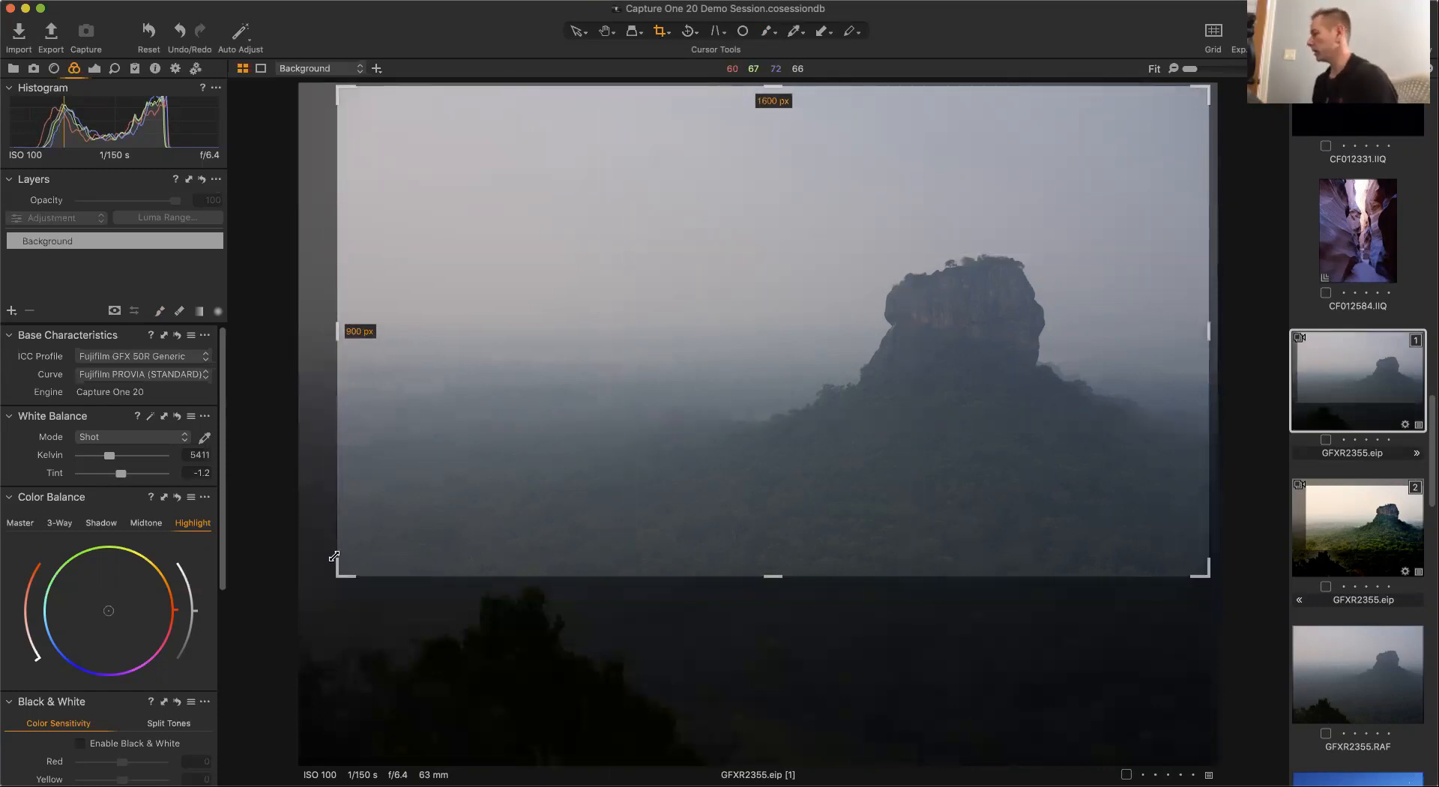
pyautogui.click(577, 33)
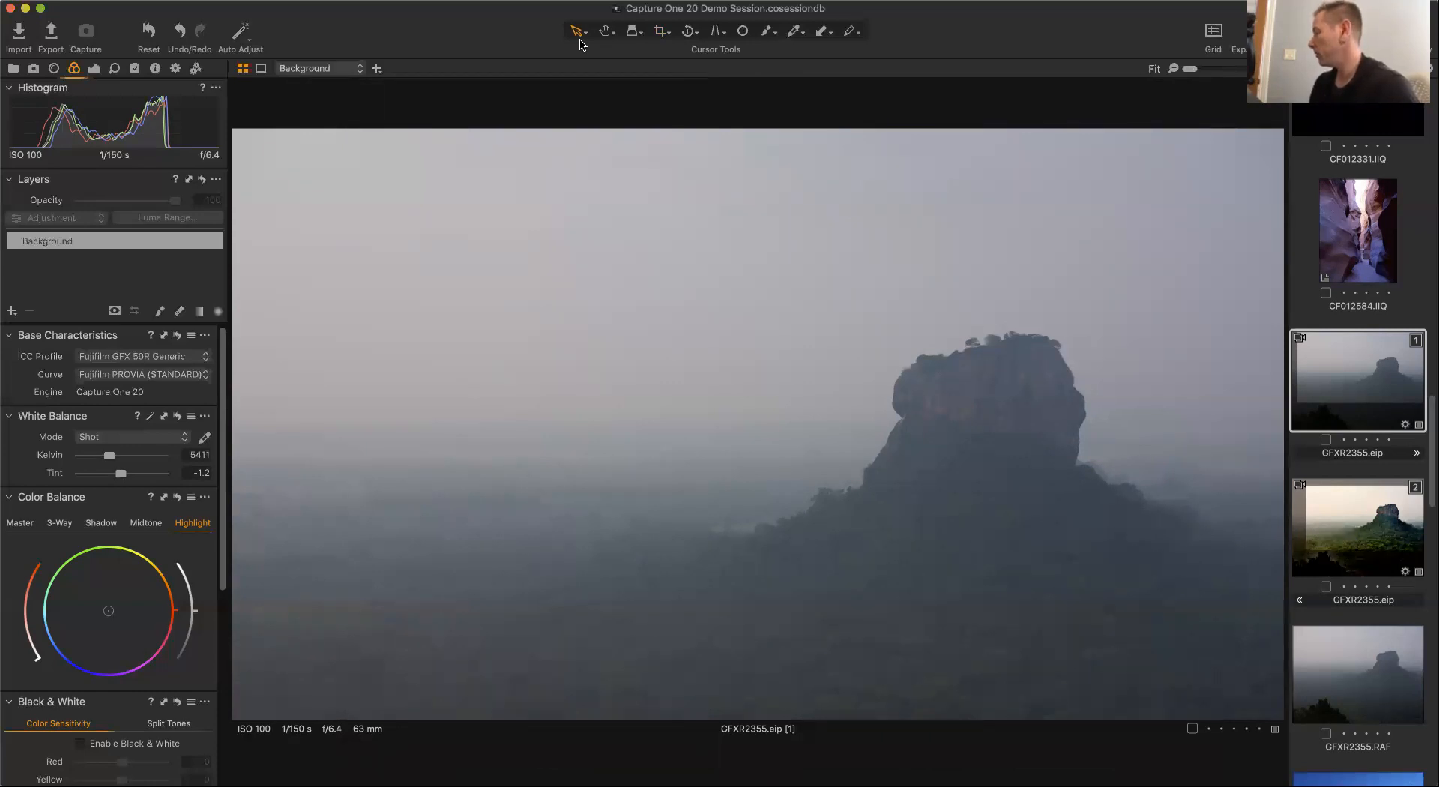
# Change the base characteristics curve to Fujifilm ASTIA (SOFT).
pyautogui.click(205, 375)
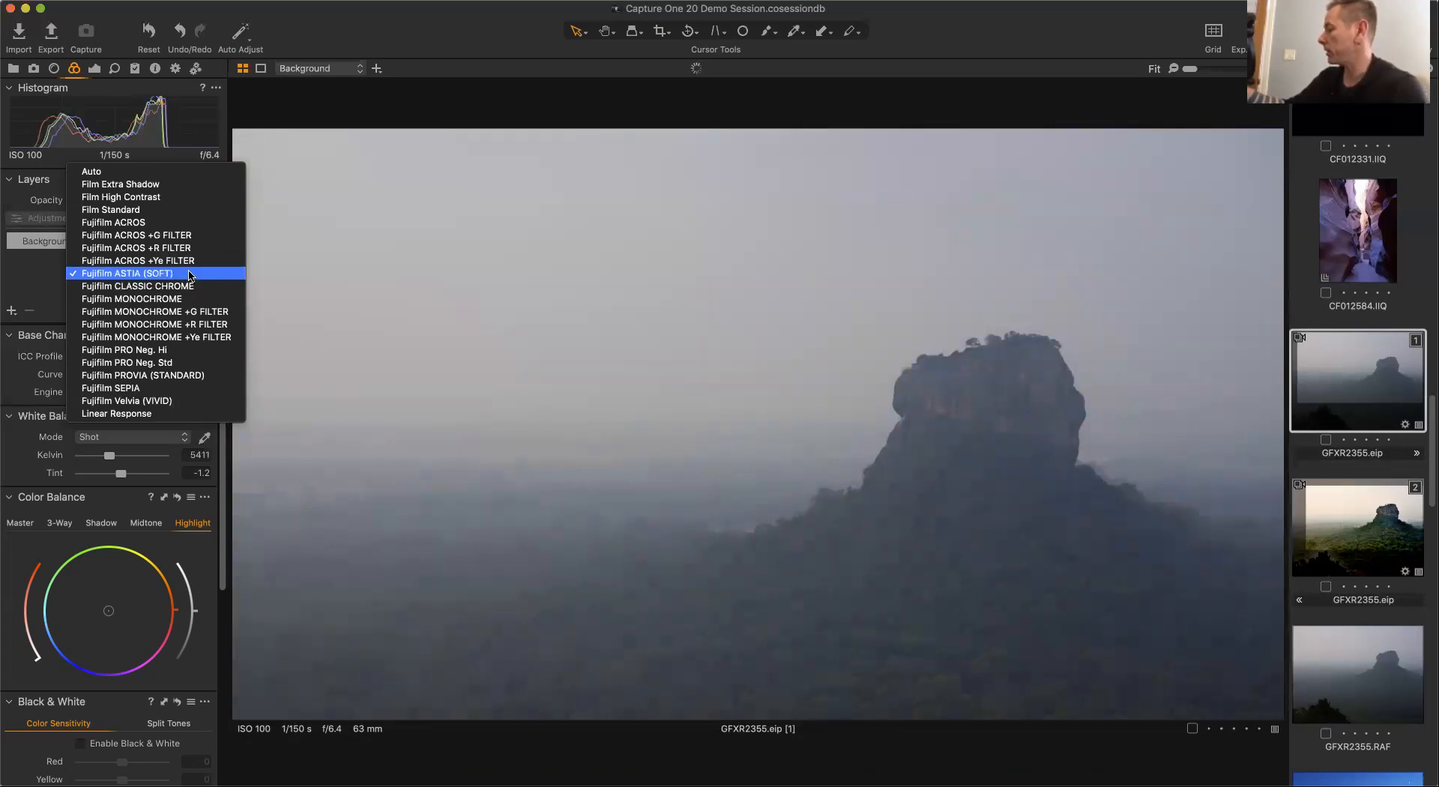
pyautogui.click(187, 274)
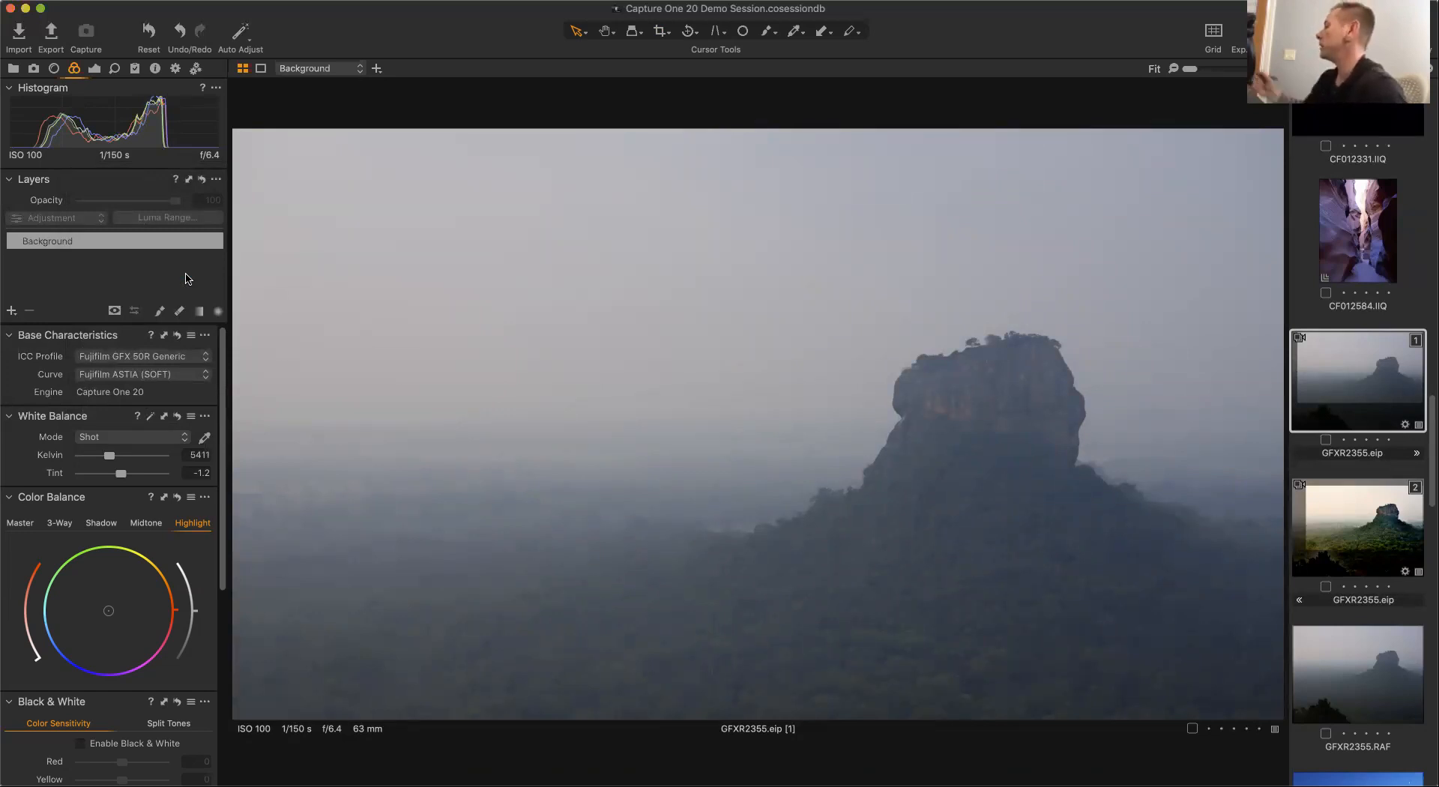
# Add a color readout on the sky just above the rock.
pyautogui.click(803, 34)
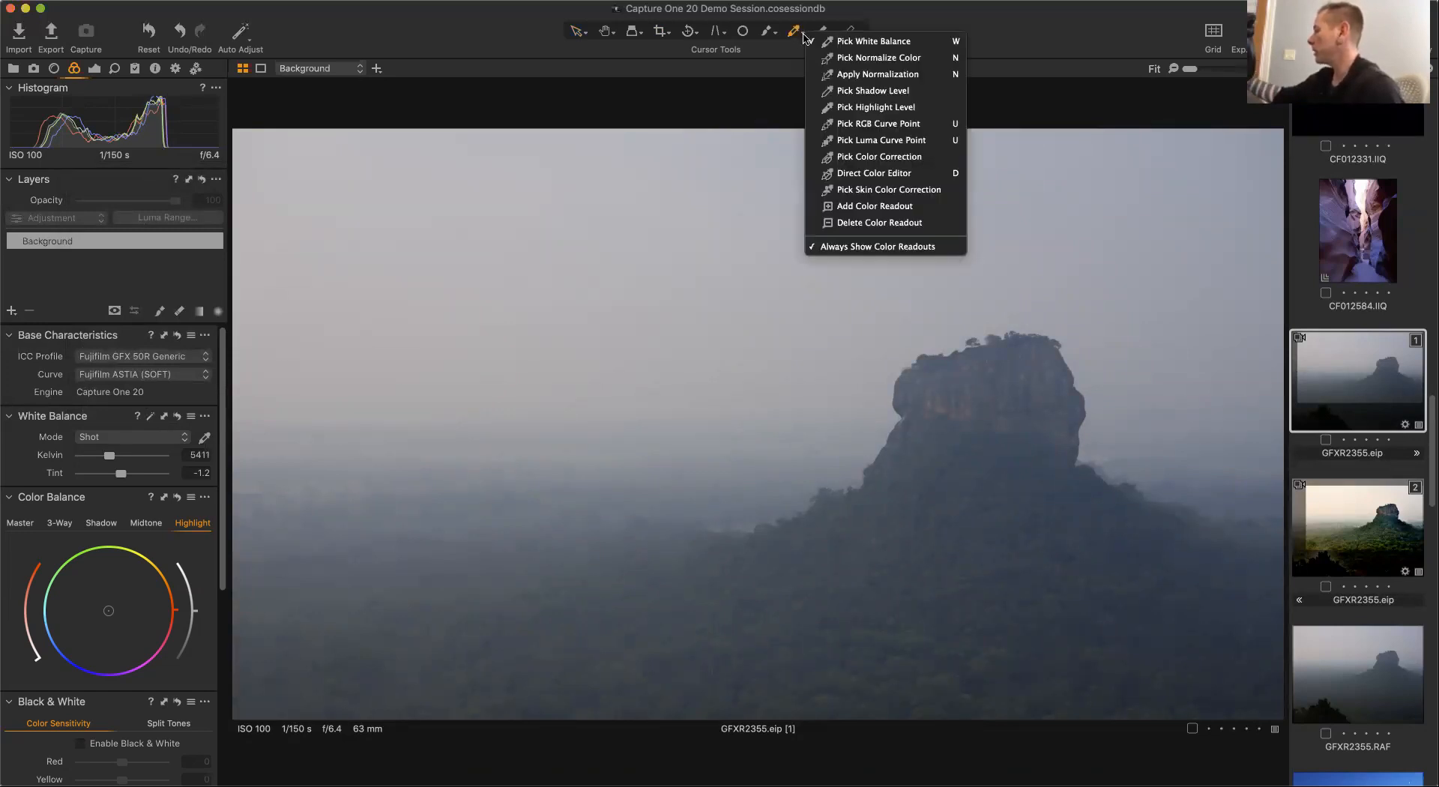
pyautogui.click(929, 206)
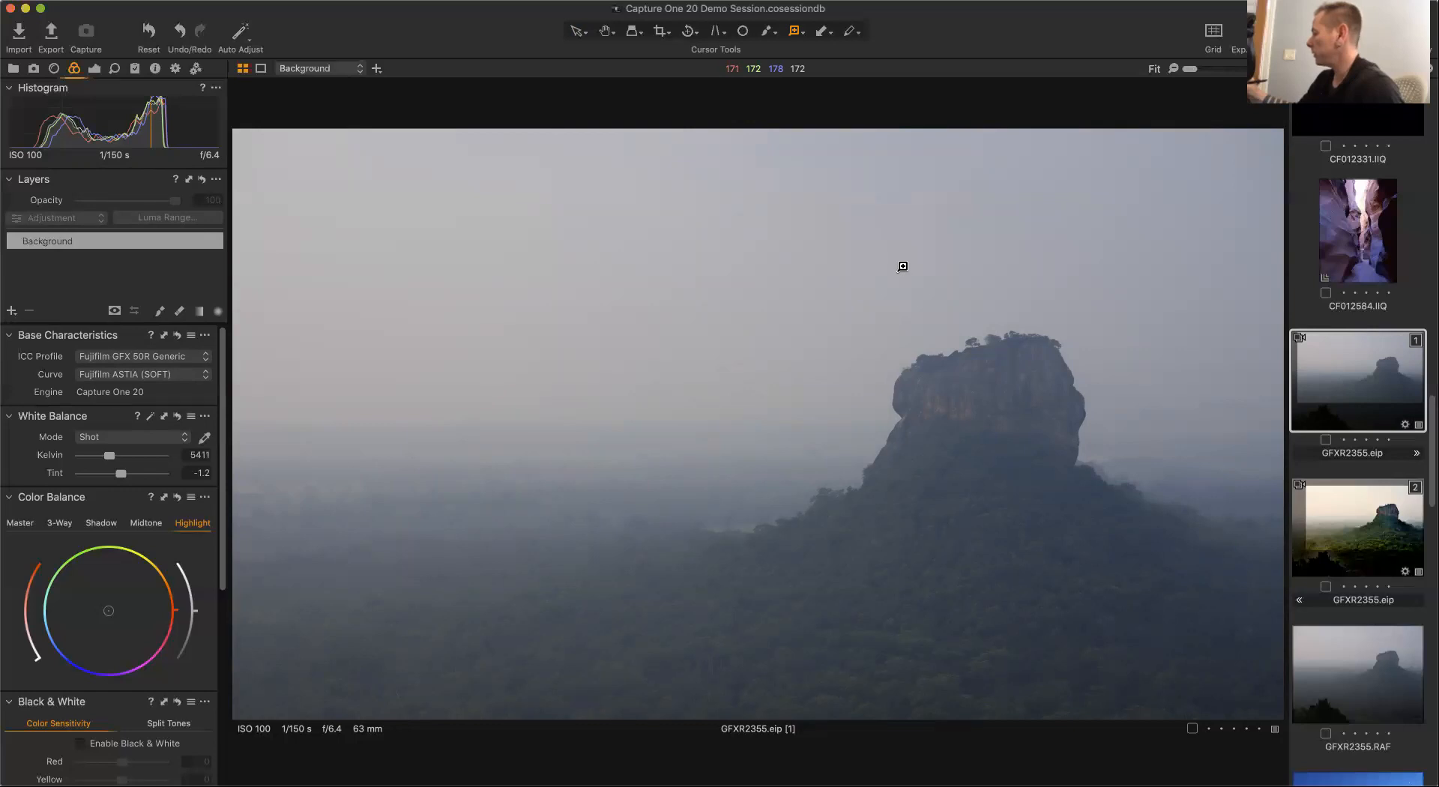
pyautogui.click(901, 266)
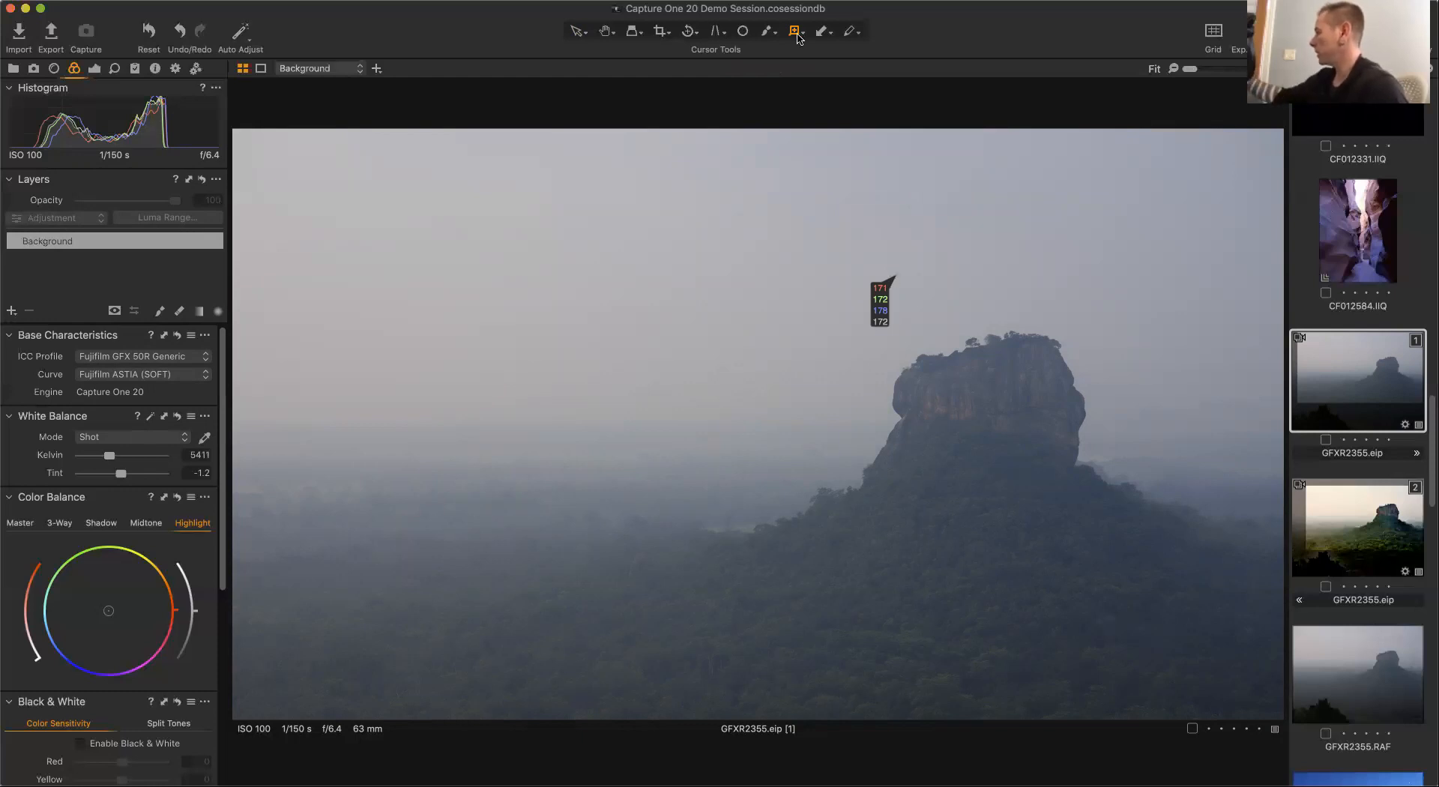
# Pick the white balance from the sky at the color readout point.
pyautogui.click(797, 34)
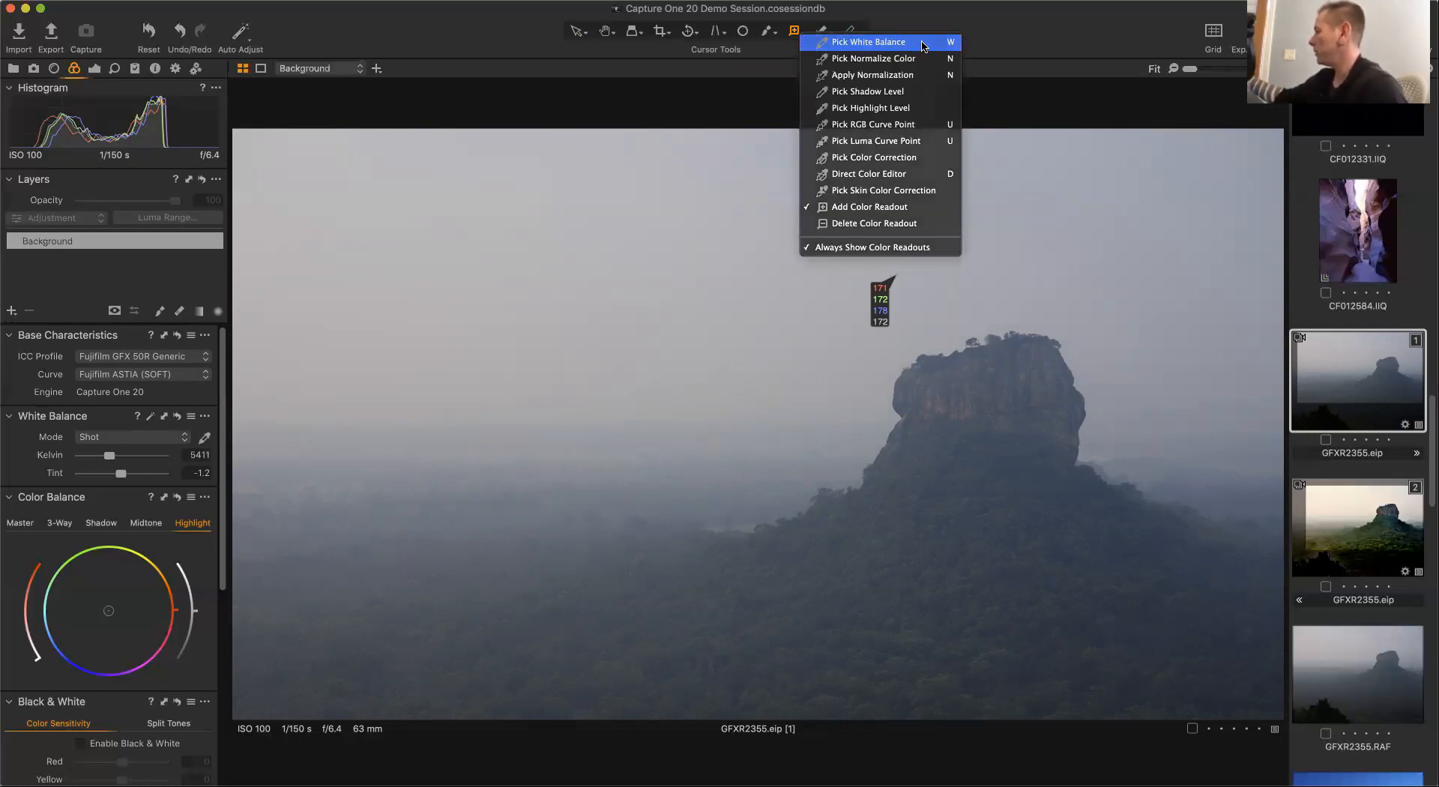
pyautogui.click(872, 46)
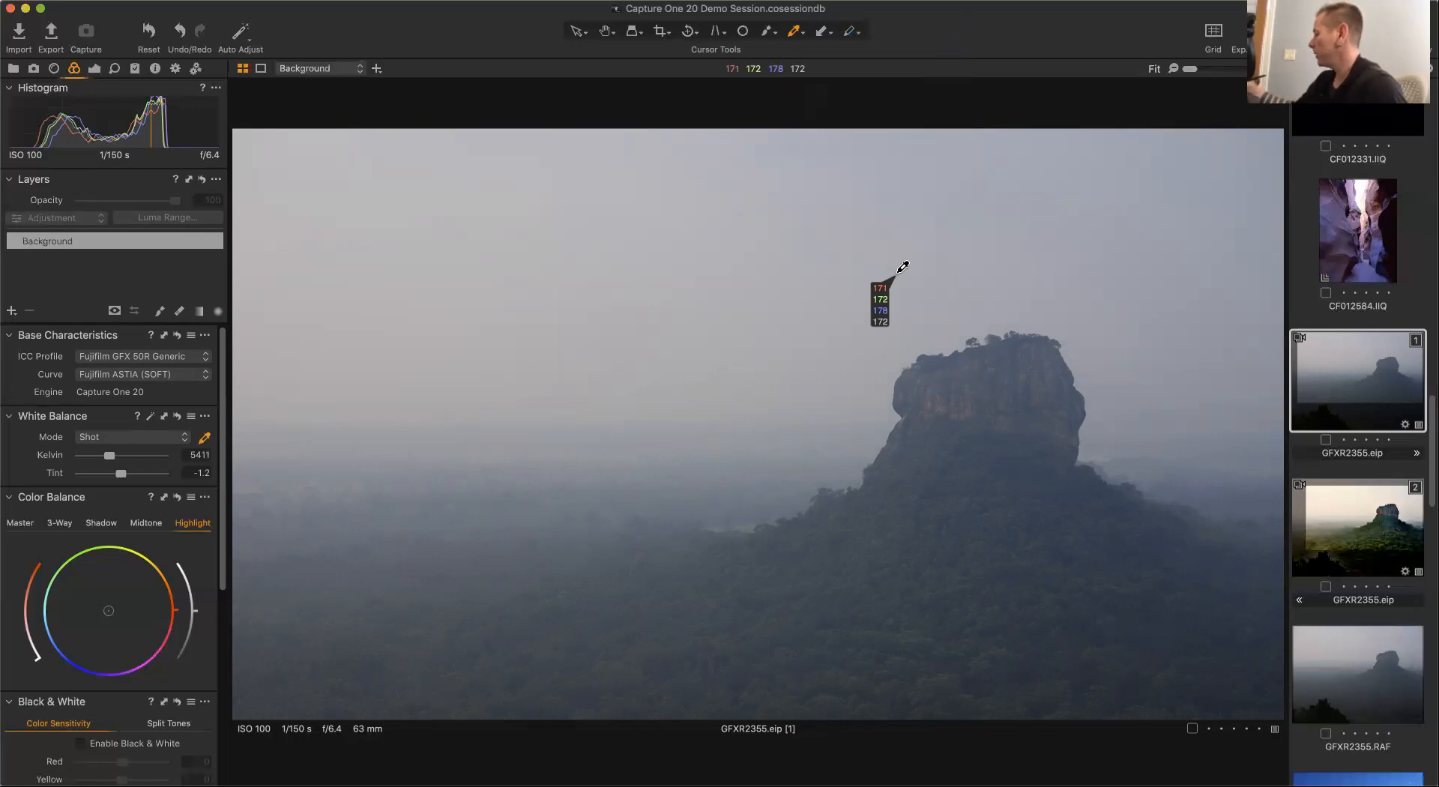
pyautogui.click(900, 271)
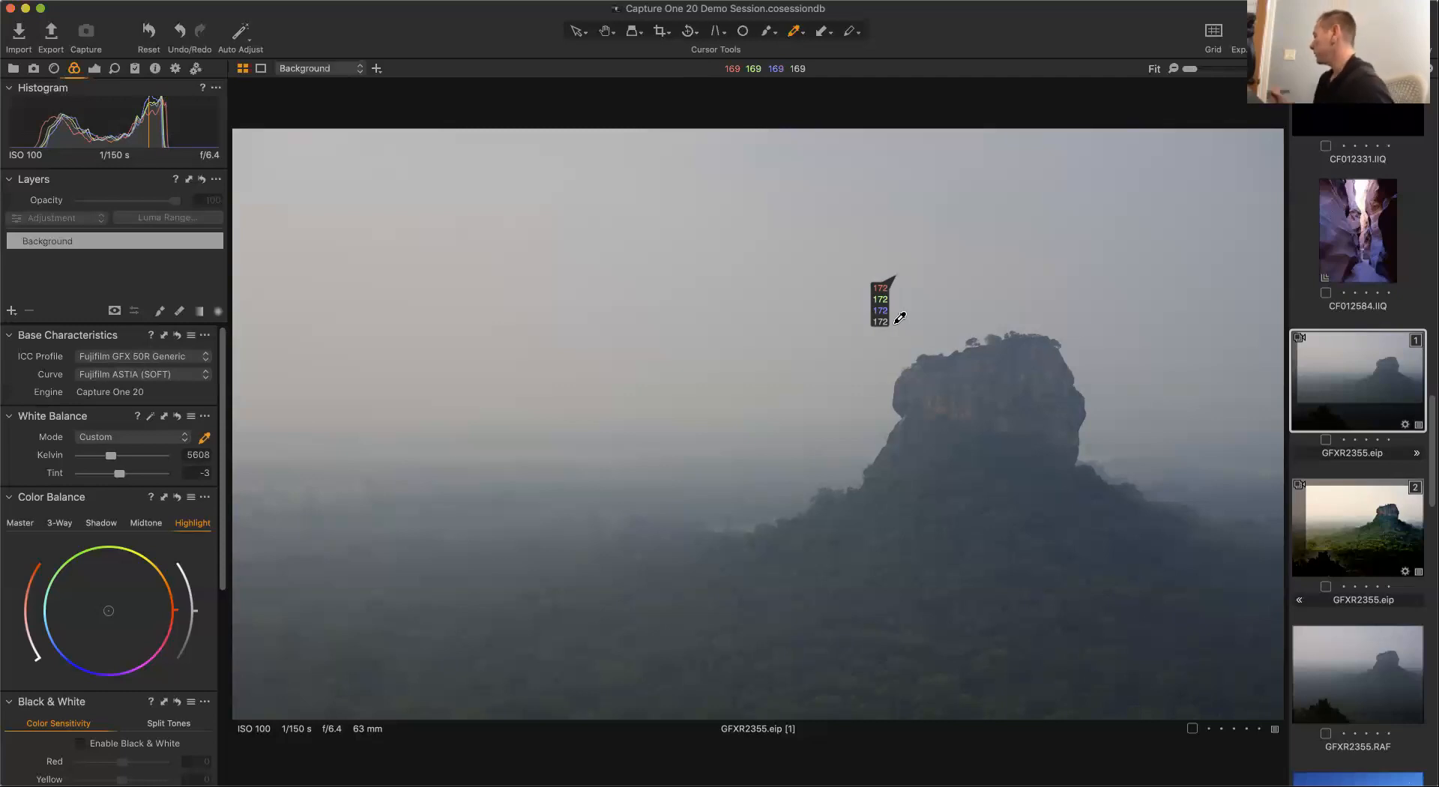
# Delete the color readout from the sky.
pyautogui.click(802, 32)
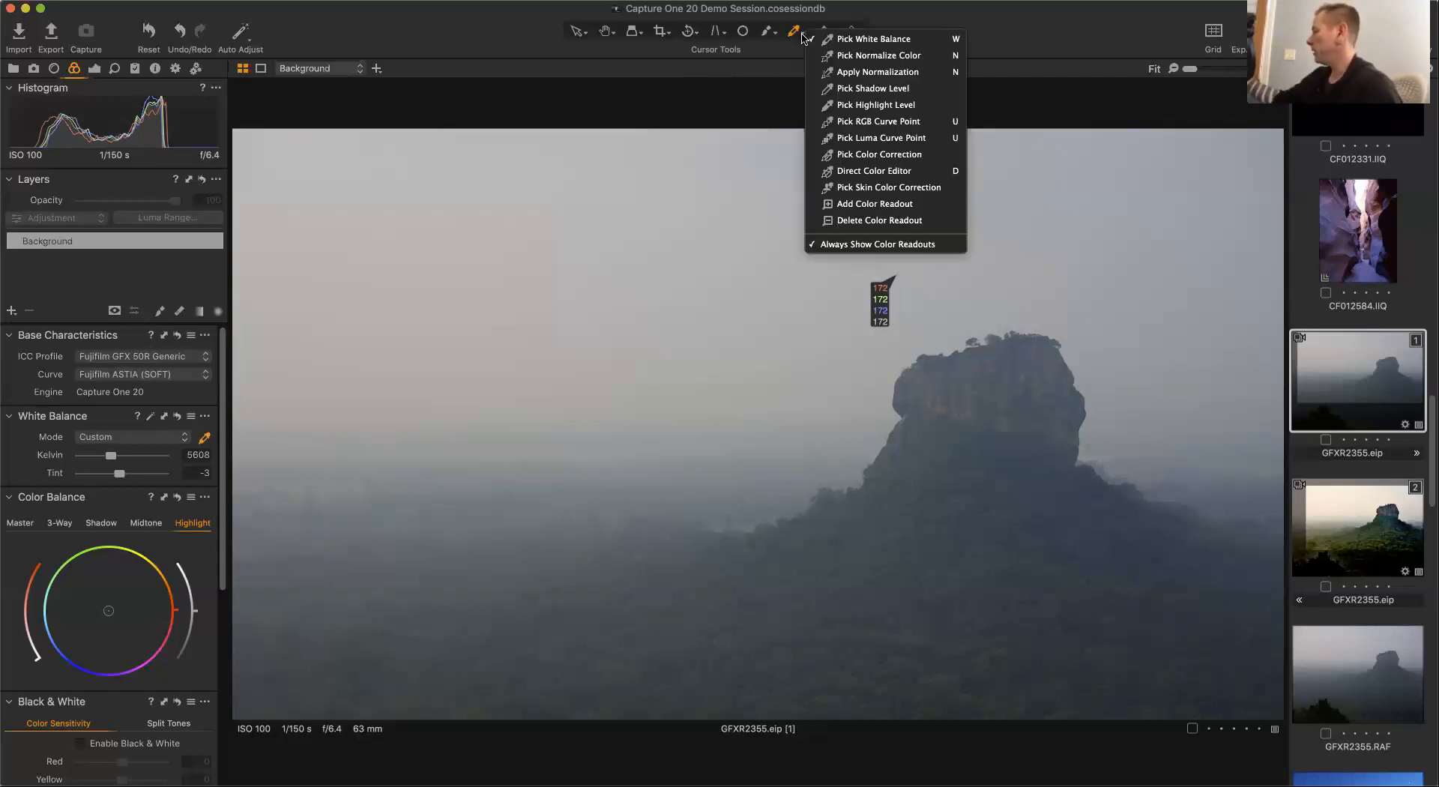
pyautogui.click(870, 220)
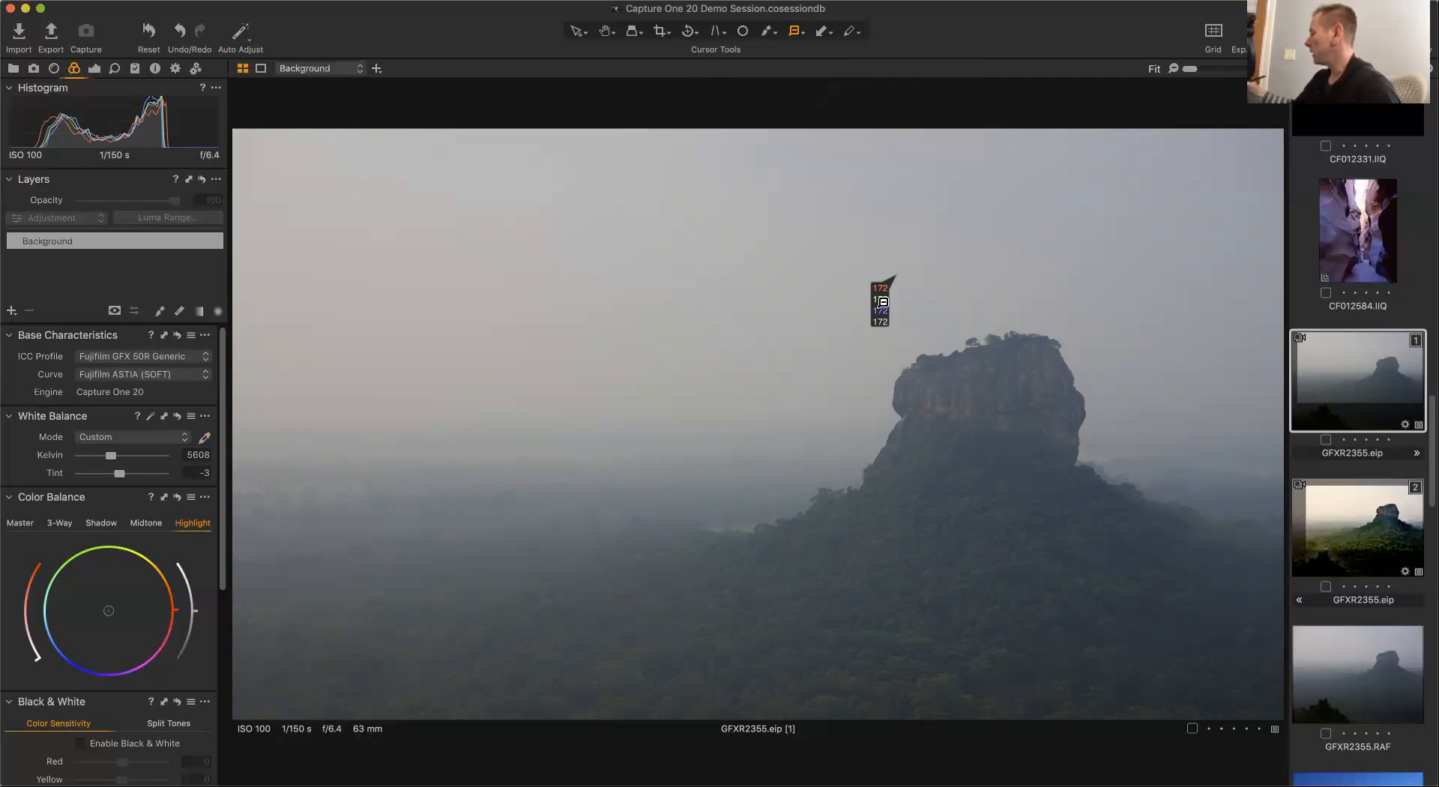
pyautogui.click(883, 298)
pyautogui.click(798, 32)
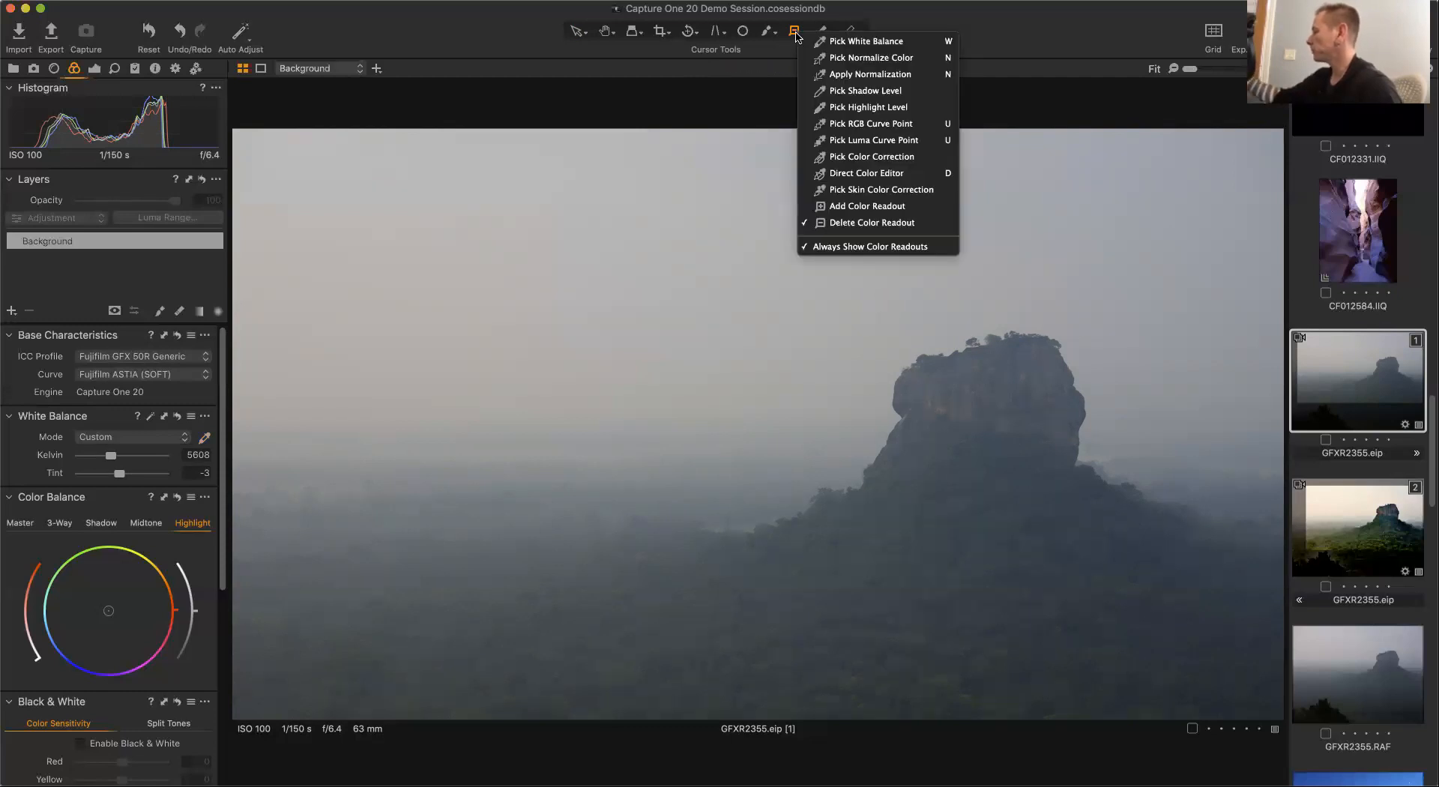
pyautogui.click(862, 57)
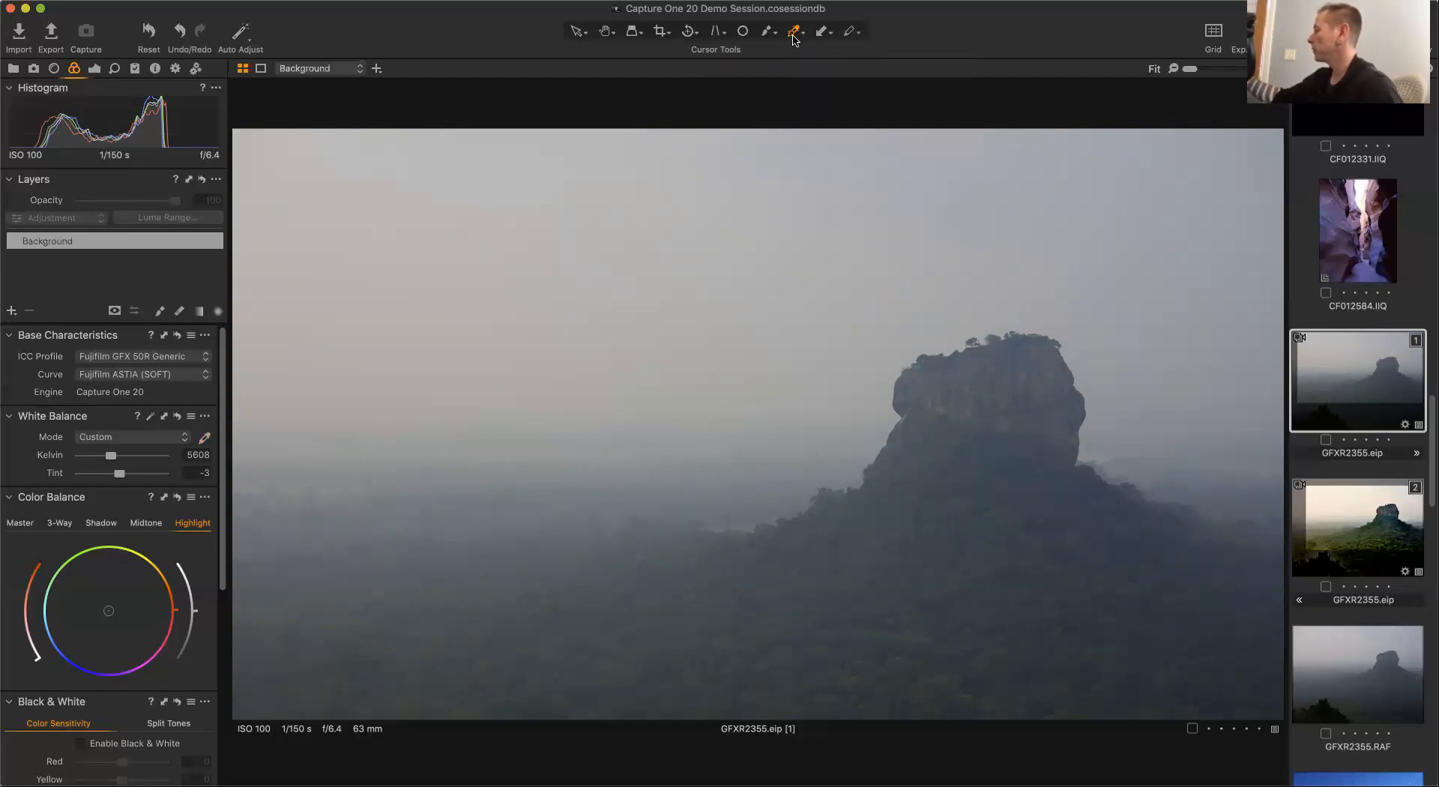
pyautogui.click(797, 32)
pyautogui.click(845, 46)
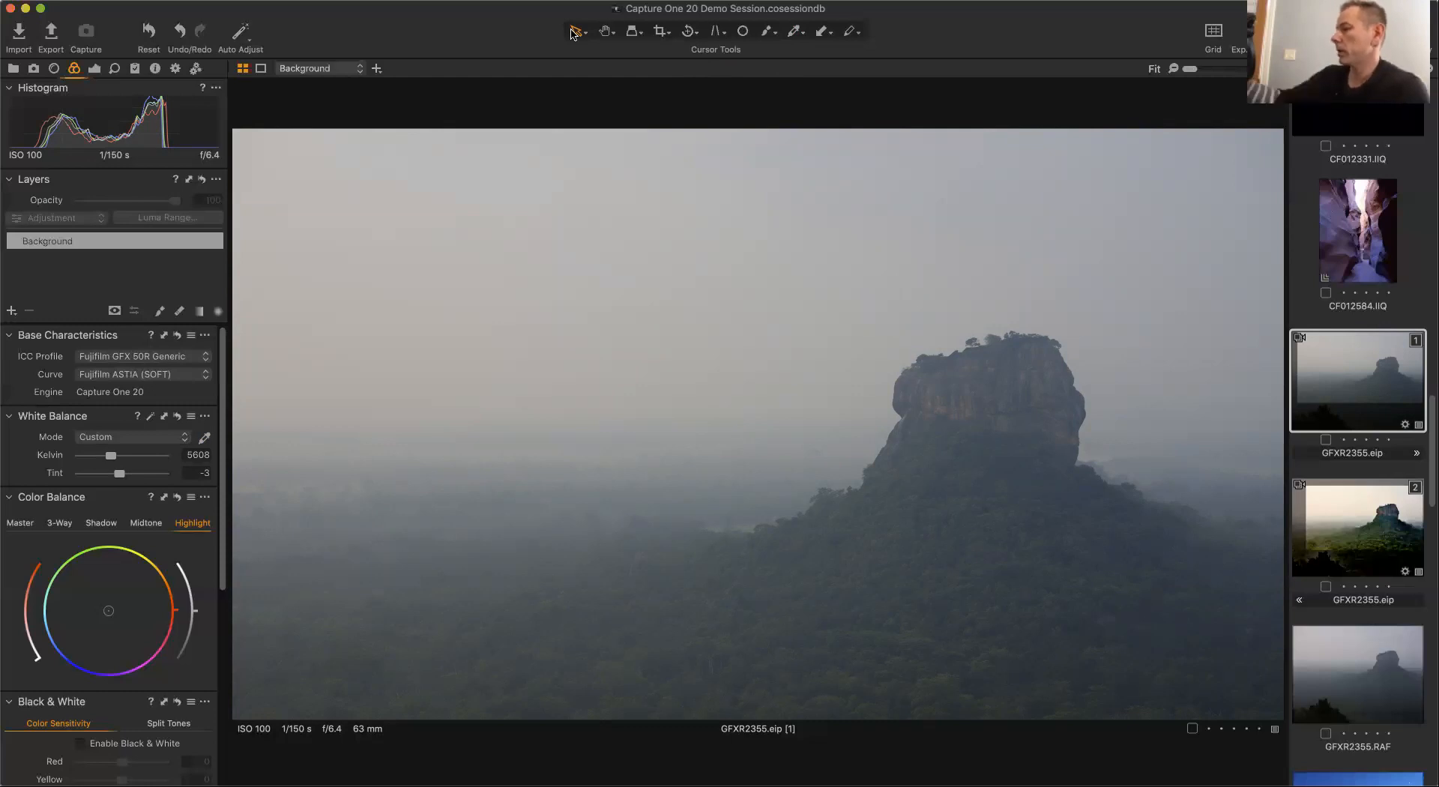
# Add a new filled layer and name it Global Luminosity.
pyautogui.click(92, 64)
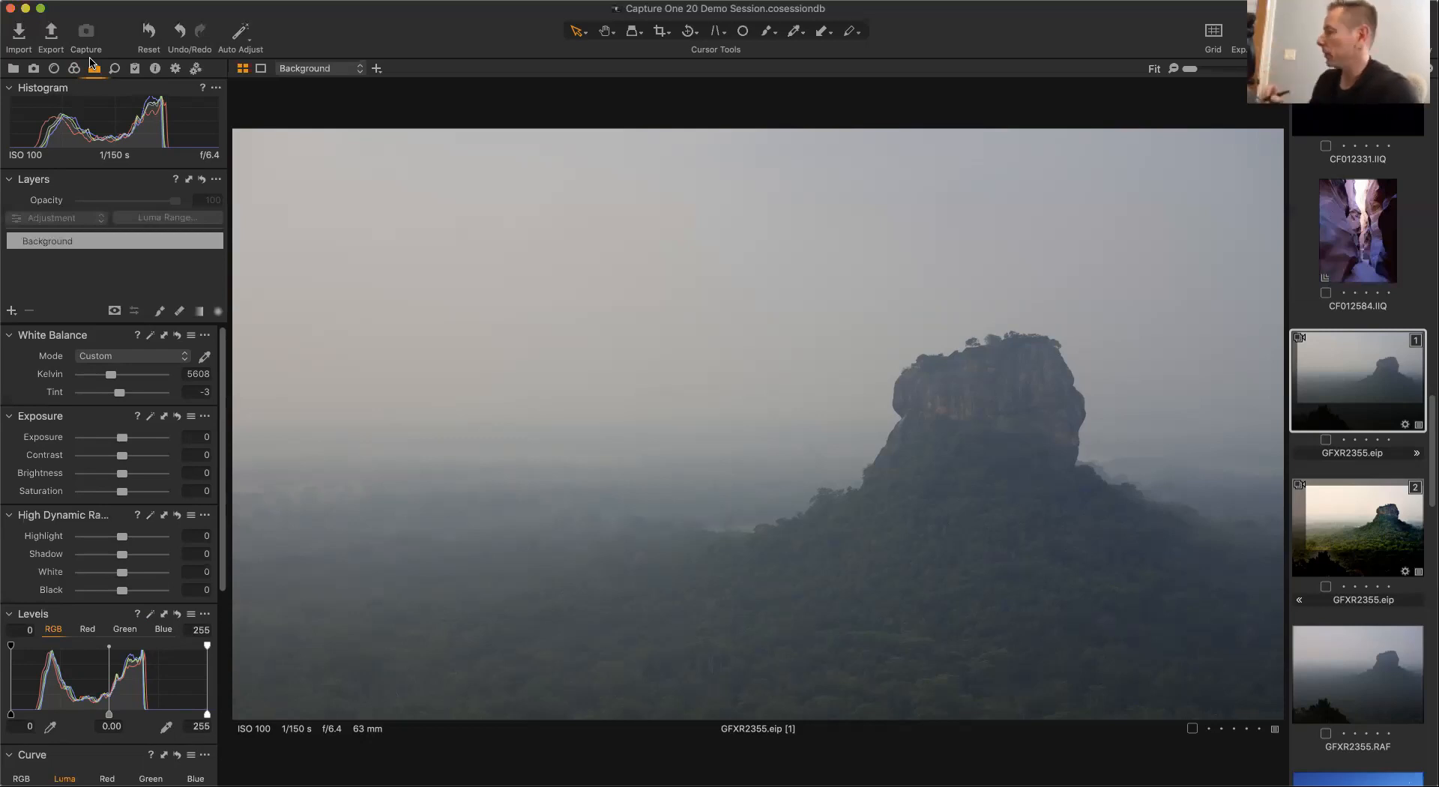
pyautogui.click(12, 314)
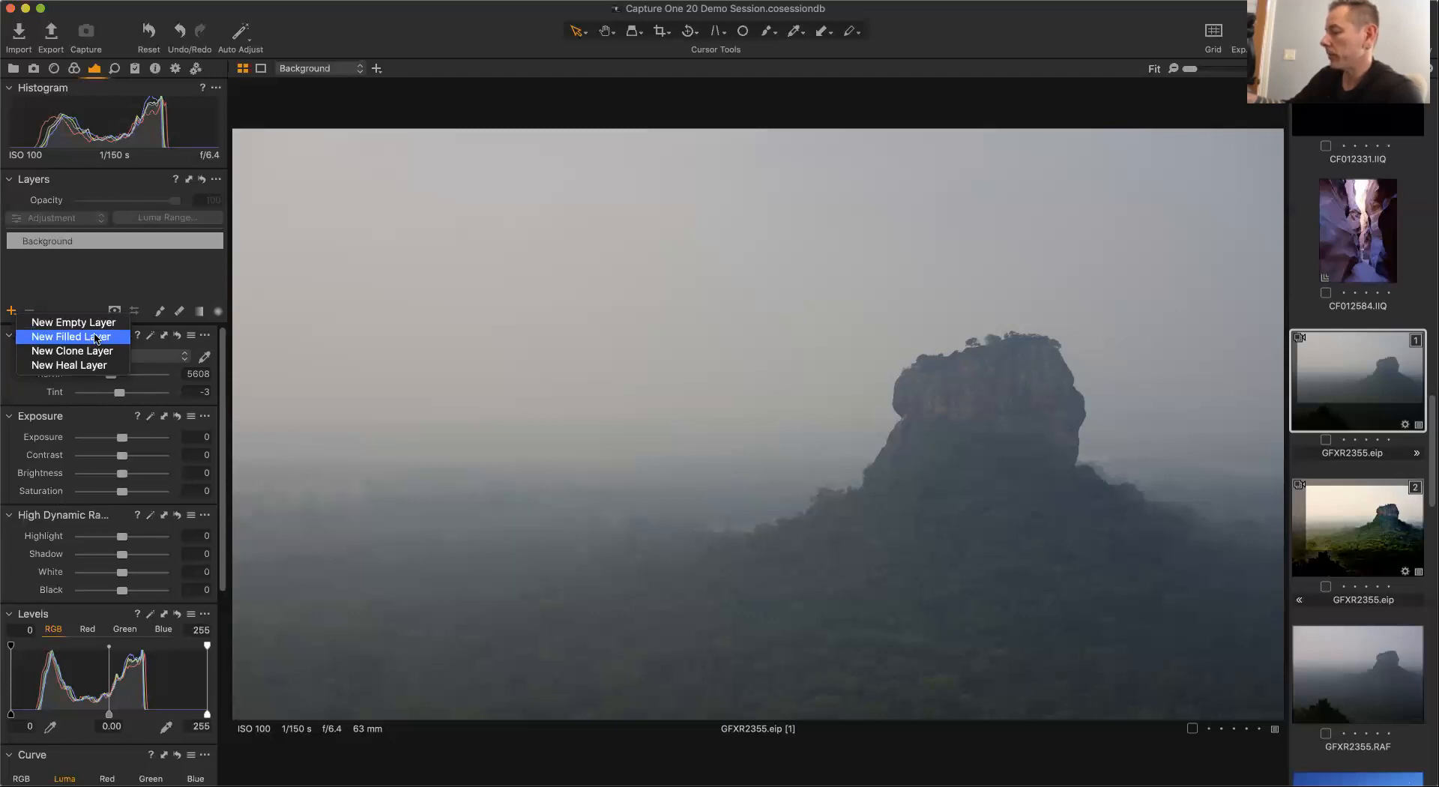
pyautogui.click(100, 338)
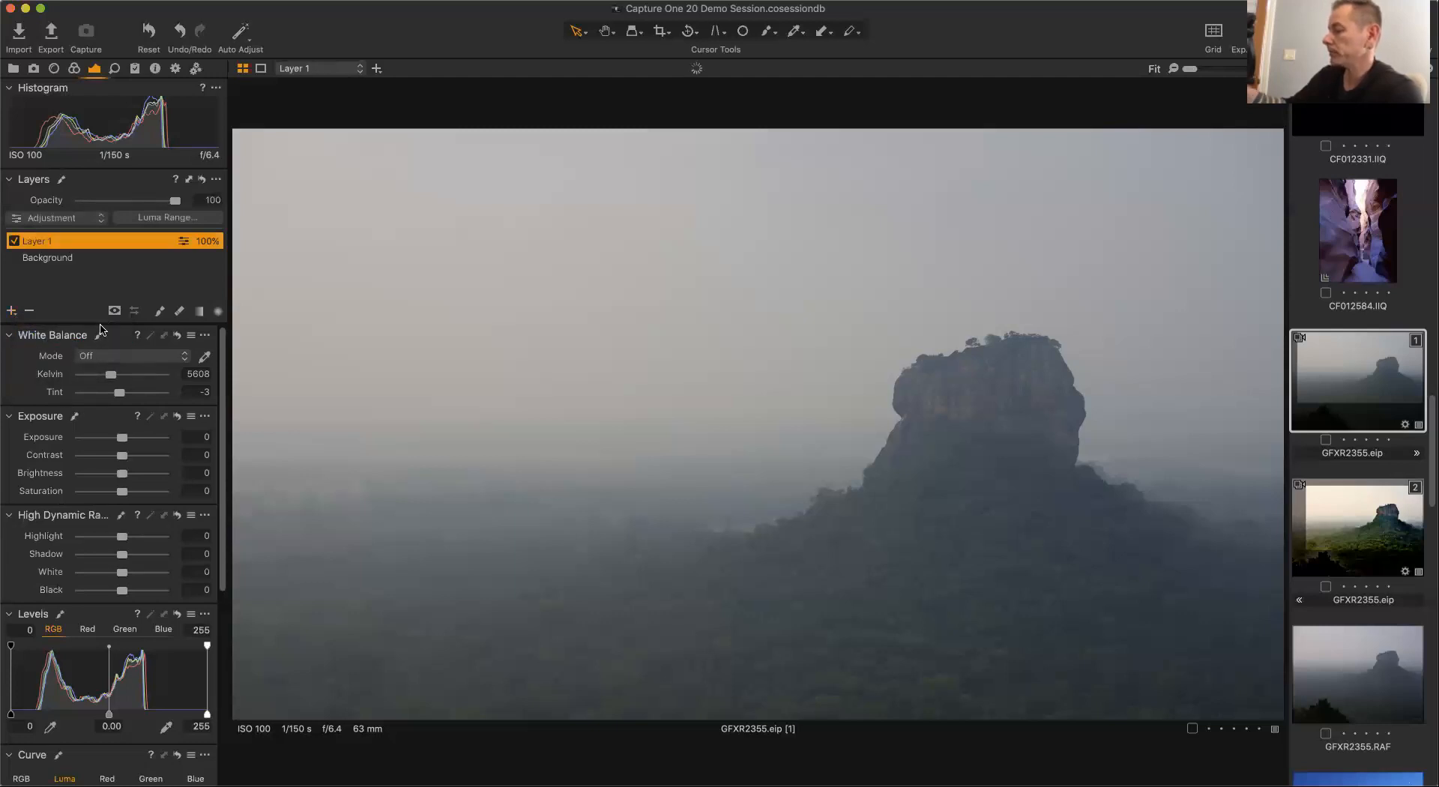
pyautogui.doubleClick(38, 241)
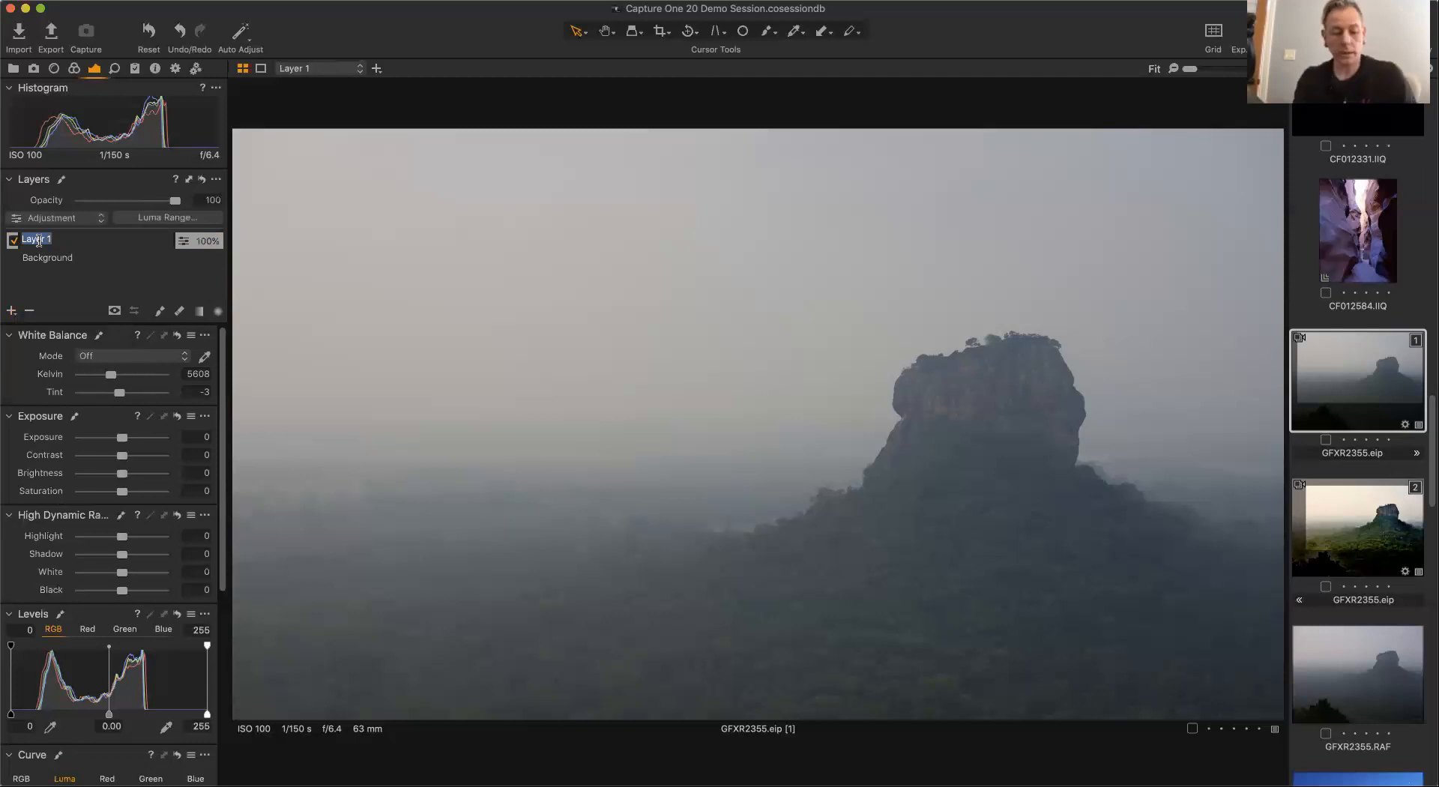
pyautogui.write('Global Lumi')
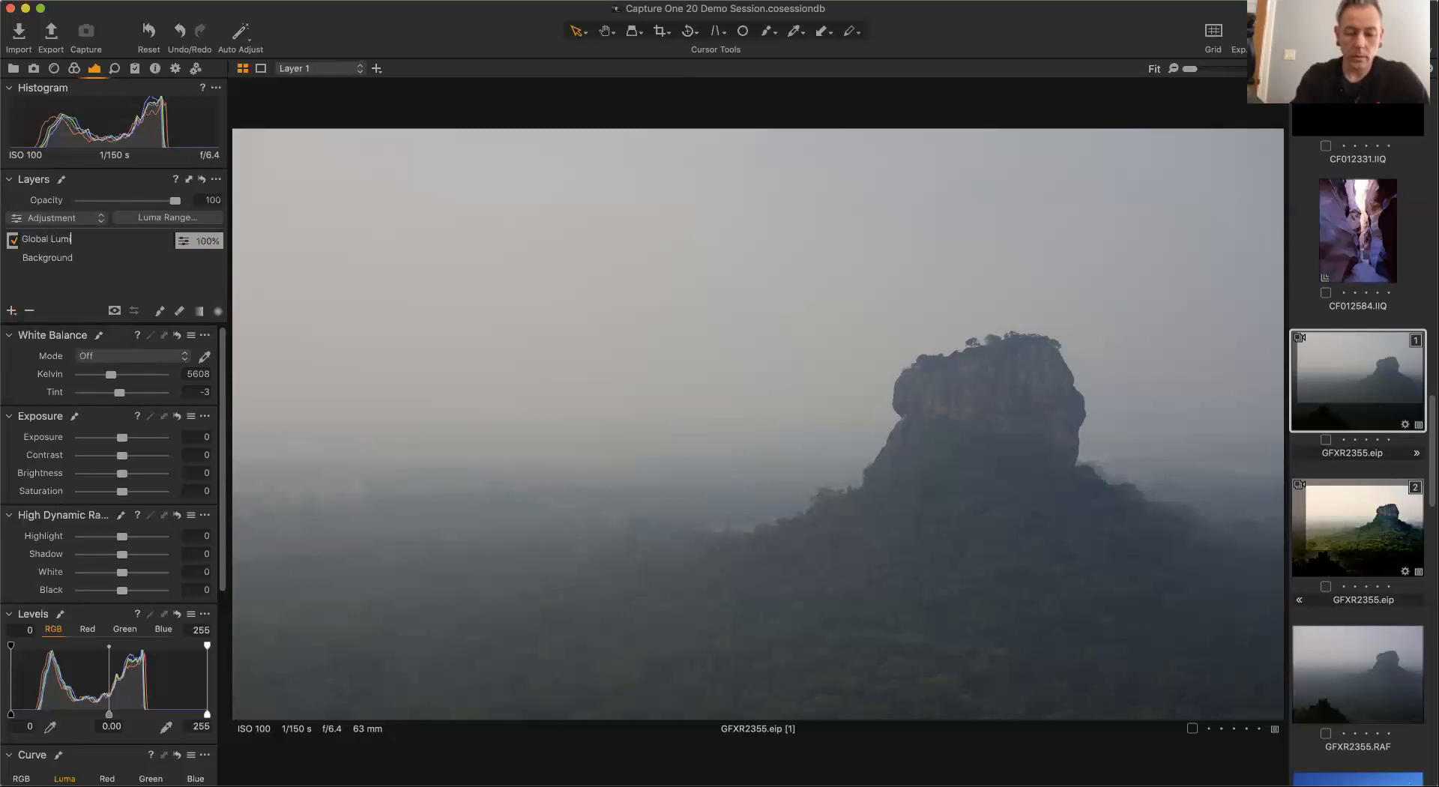
pyautogui.write('nosity')
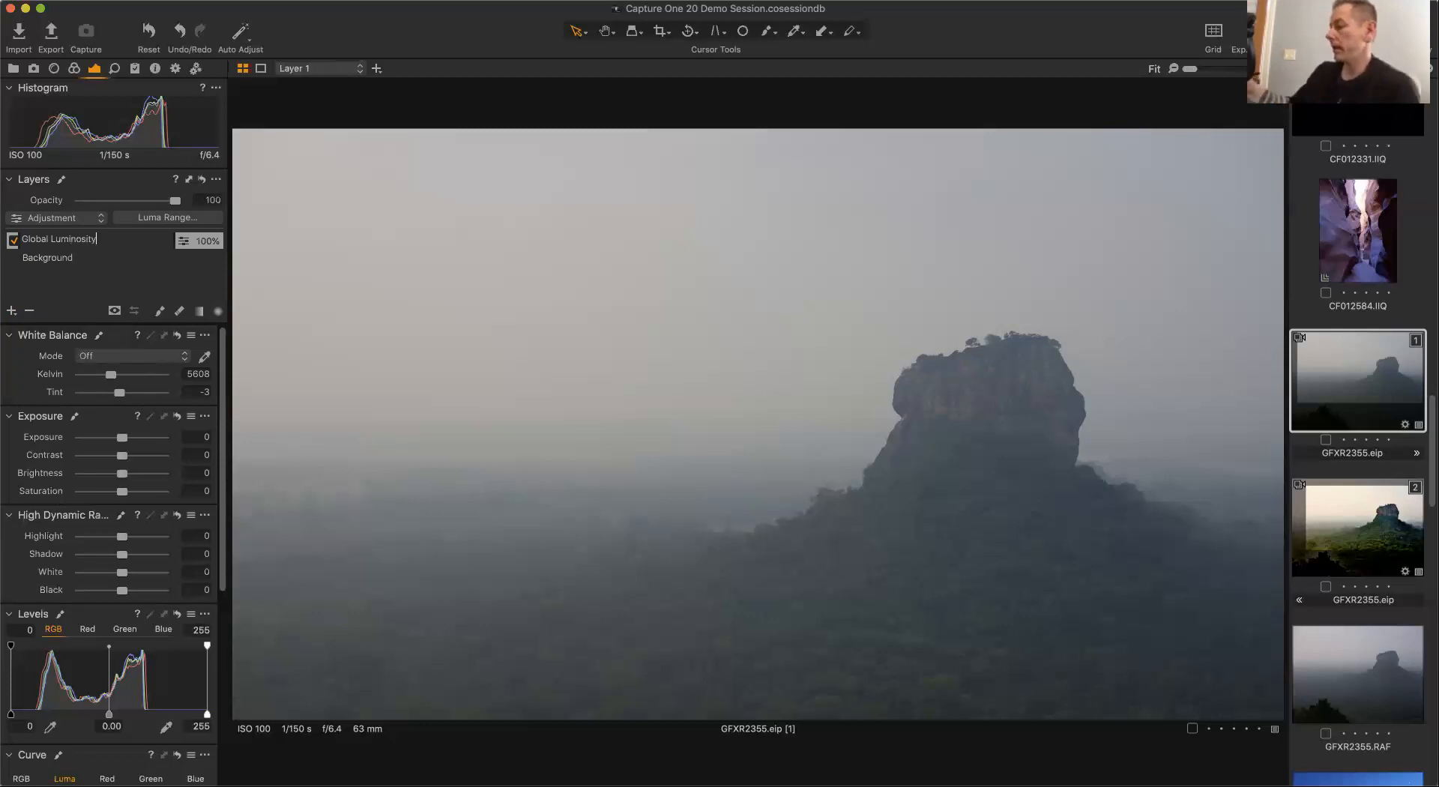
pyautogui.press('Return')
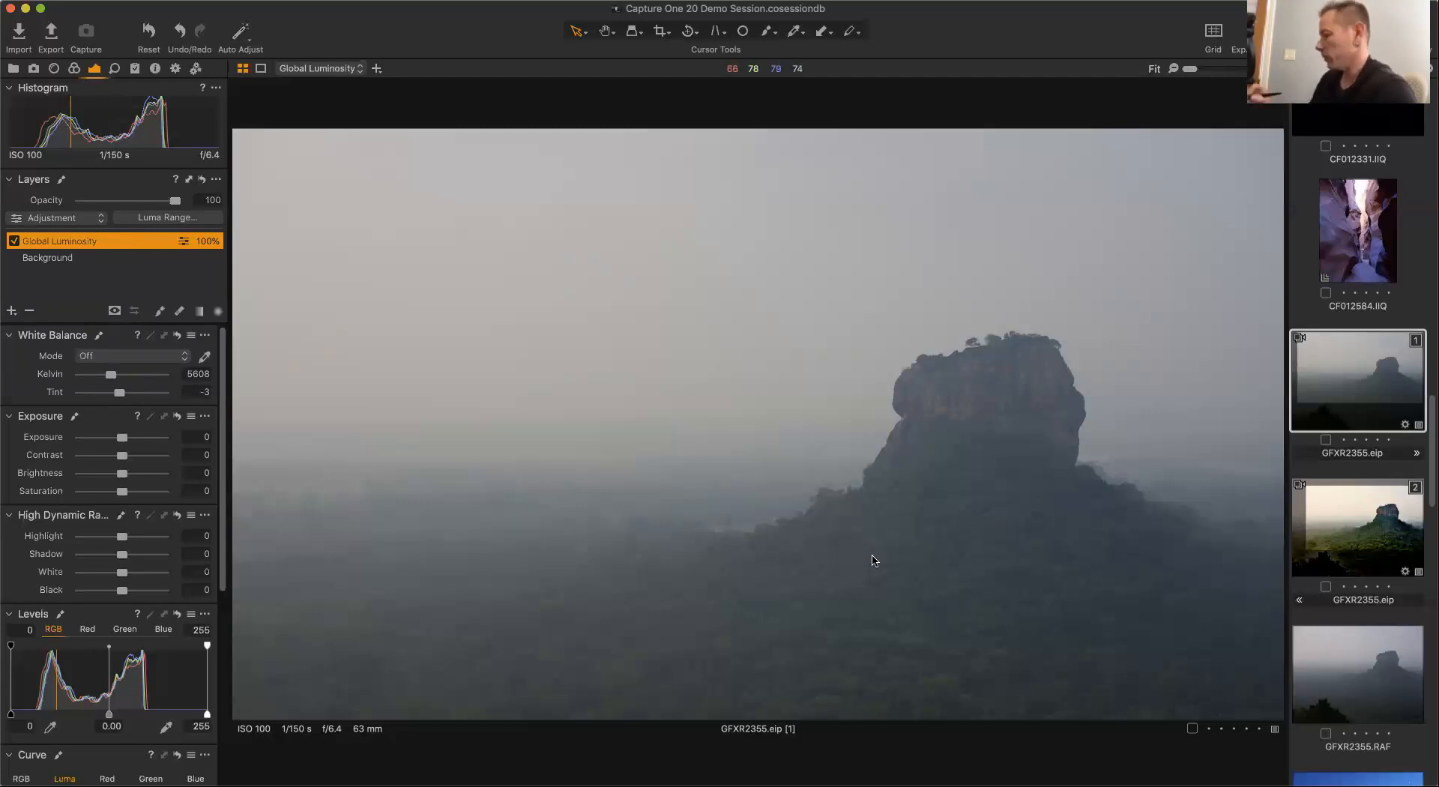
# On the layer, set Exposure to 0.37, Contrast to 1, Highlight to 47 and Shadow to 7.
pyautogui.moveTo(123, 441); pyautogui.dragTo(127, 443)
pyautogui.click(123, 457)
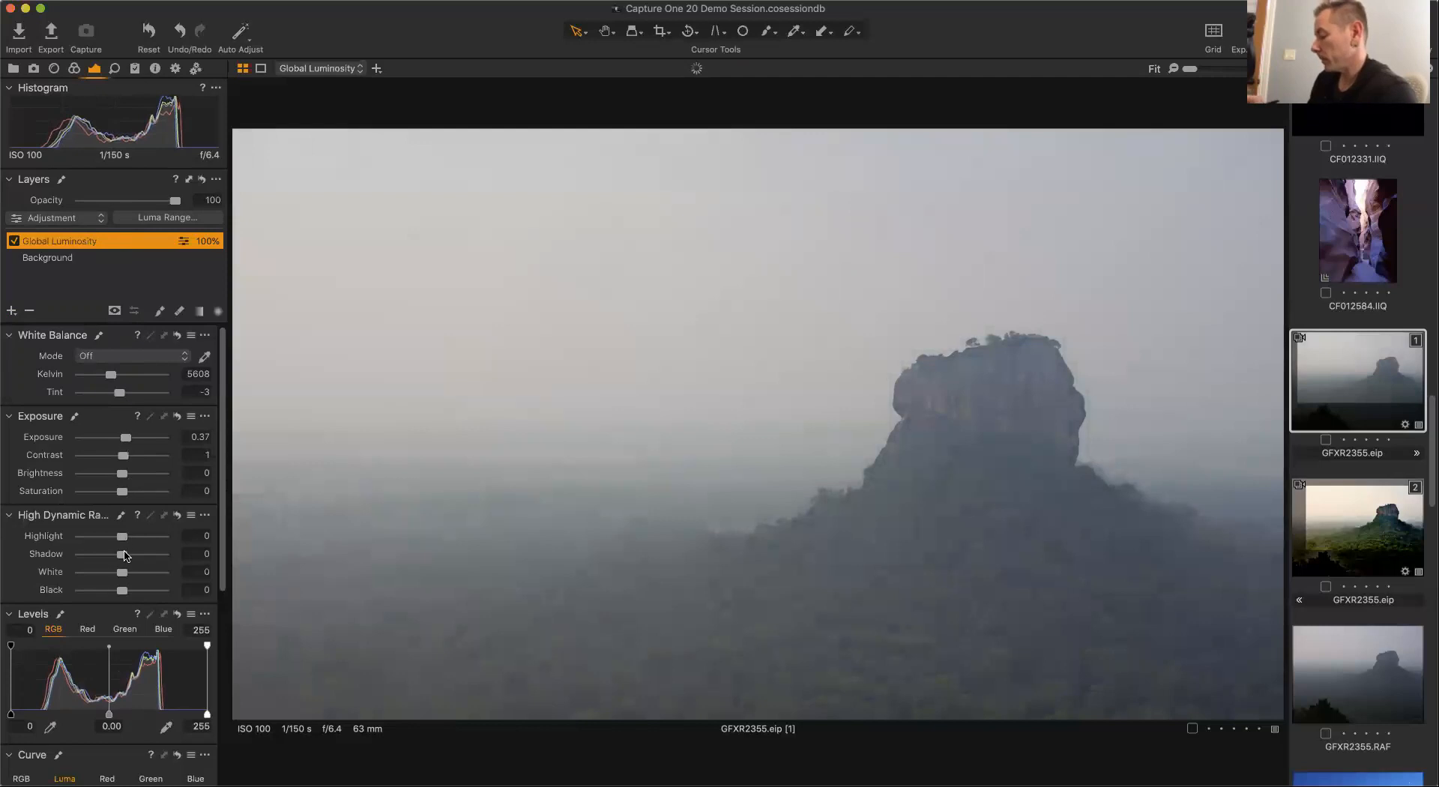
pyautogui.moveTo(123, 555)
pyautogui.mouseDown()
pyautogui.moveTo(125, 537)
pyautogui.moveTo(143, 539)
pyautogui.mouseUp()
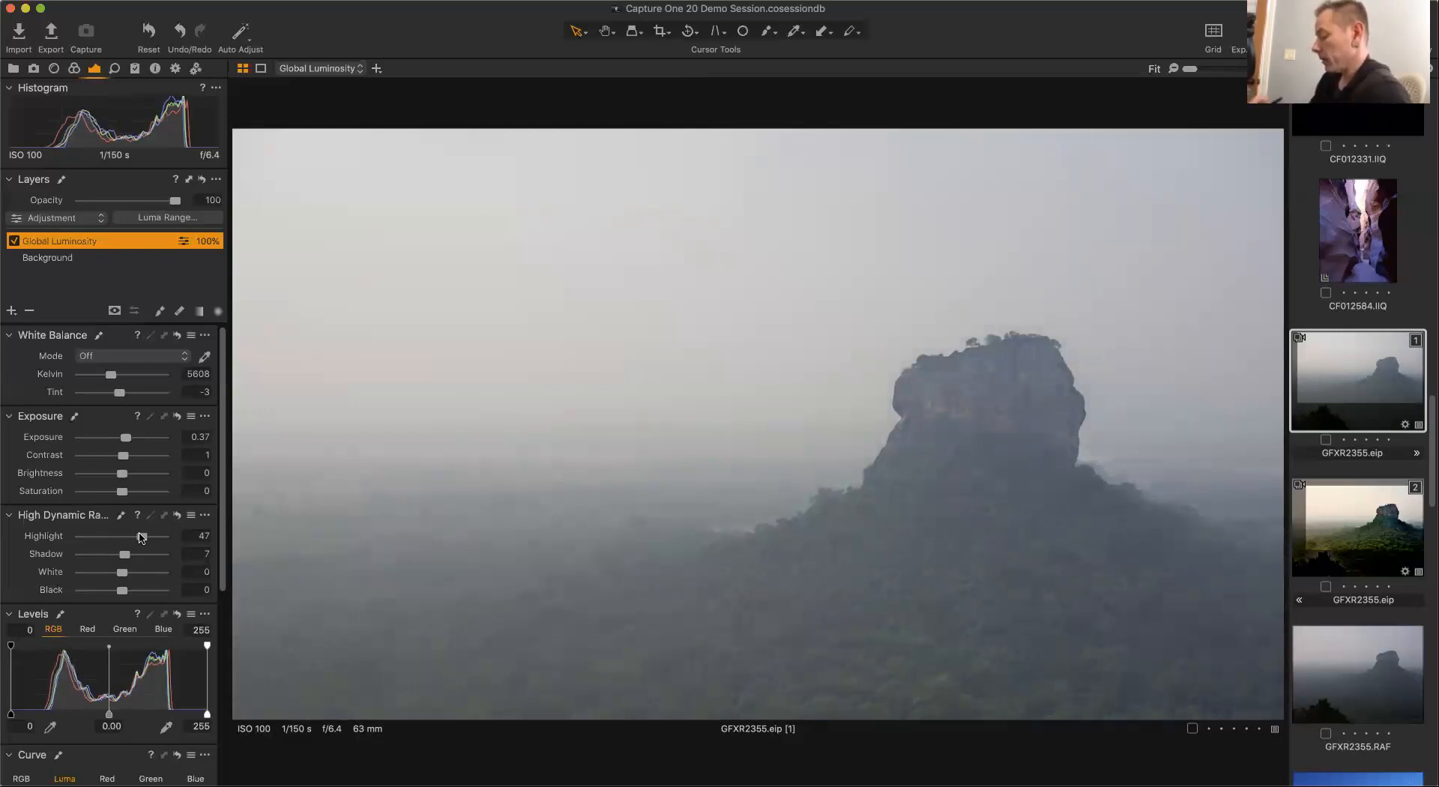
# Steepen the layer's Luma curve, moving the black point to input 30 and the white point to input 220.
pyautogui.moveTo(225, 557); pyautogui.dragTo(225, 616)
pyautogui.scroll(-3, 225, 616)
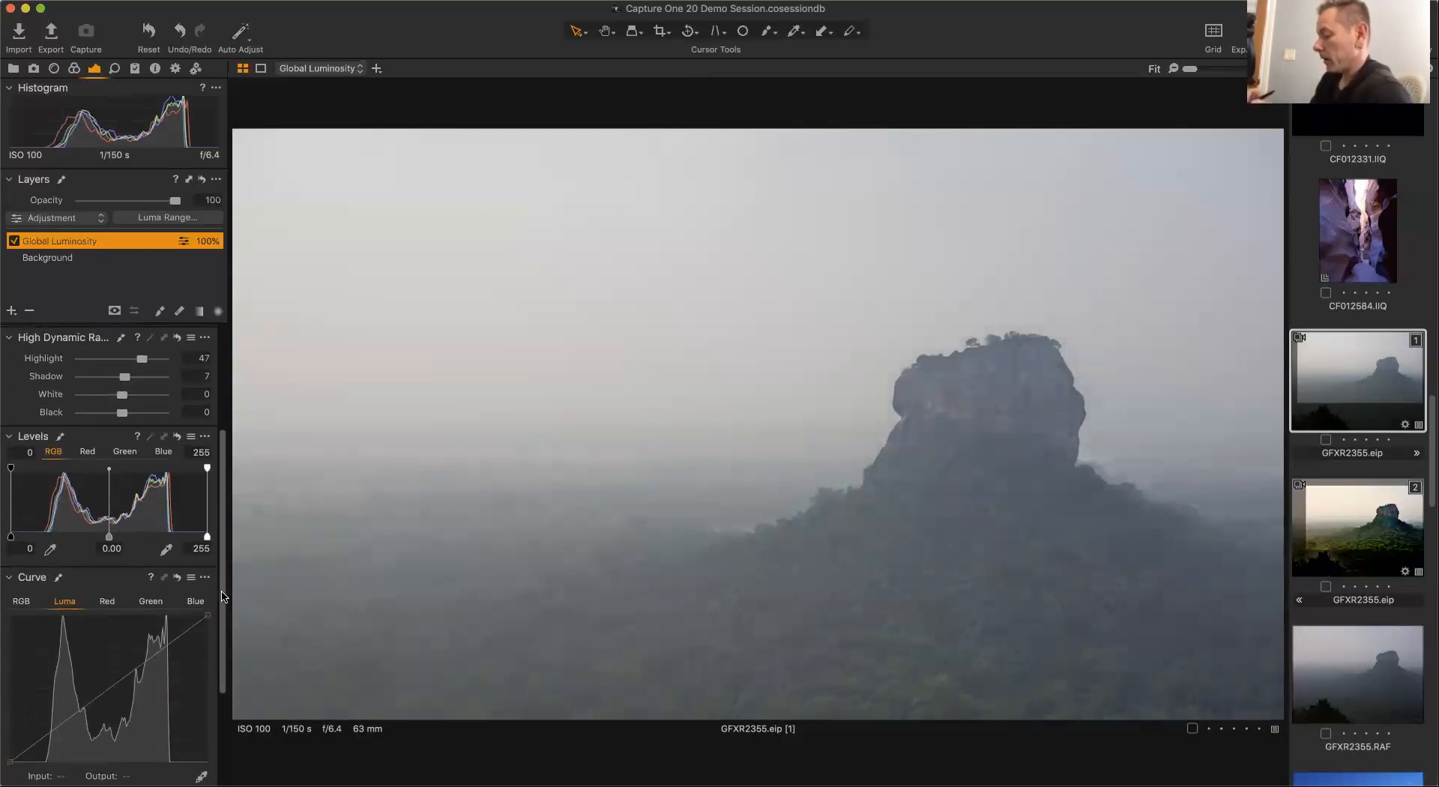
pyautogui.scroll(-3, 224, 636)
pyautogui.scroll(-1, 215, 656)
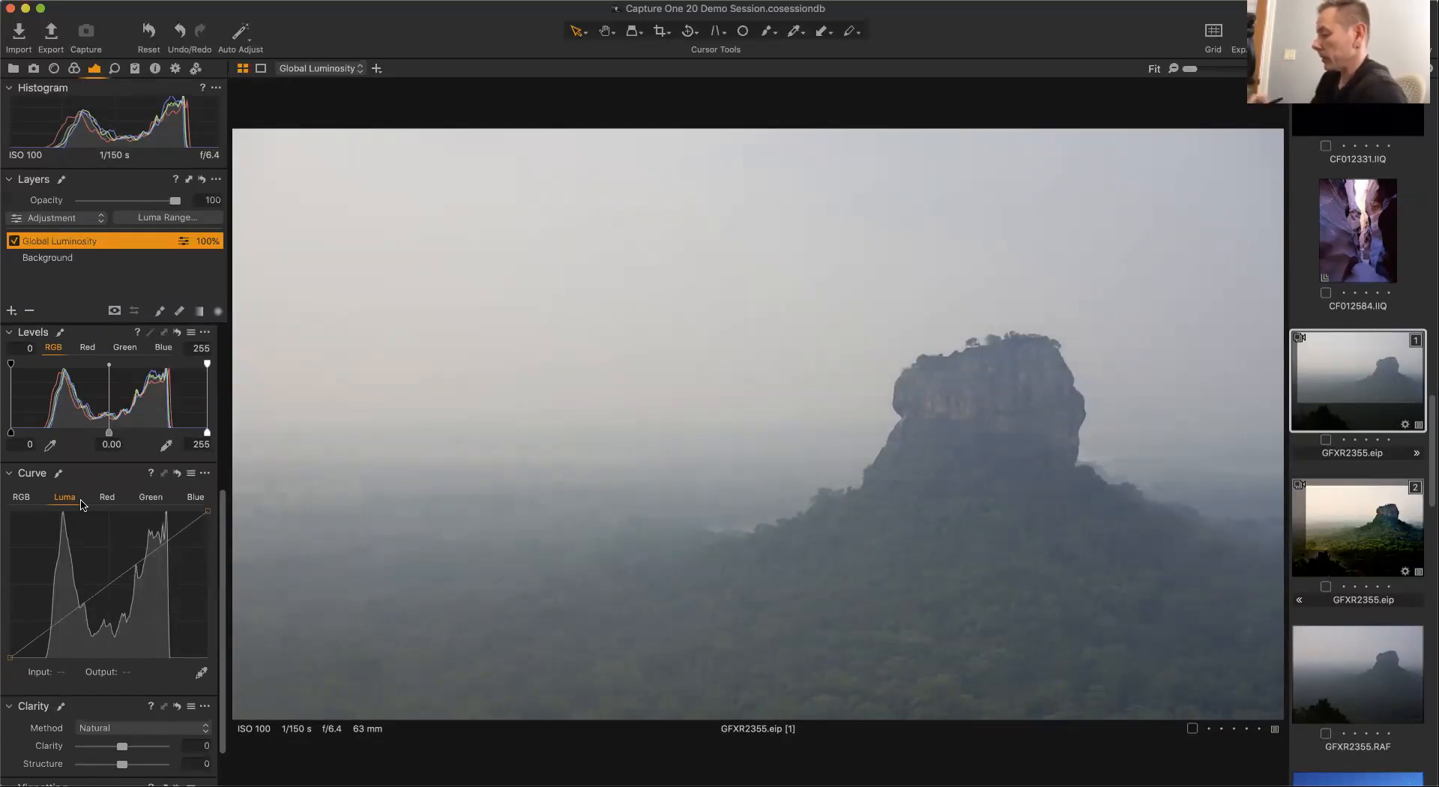
pyautogui.moveTo(11, 658); pyautogui.dragTo(34, 665)
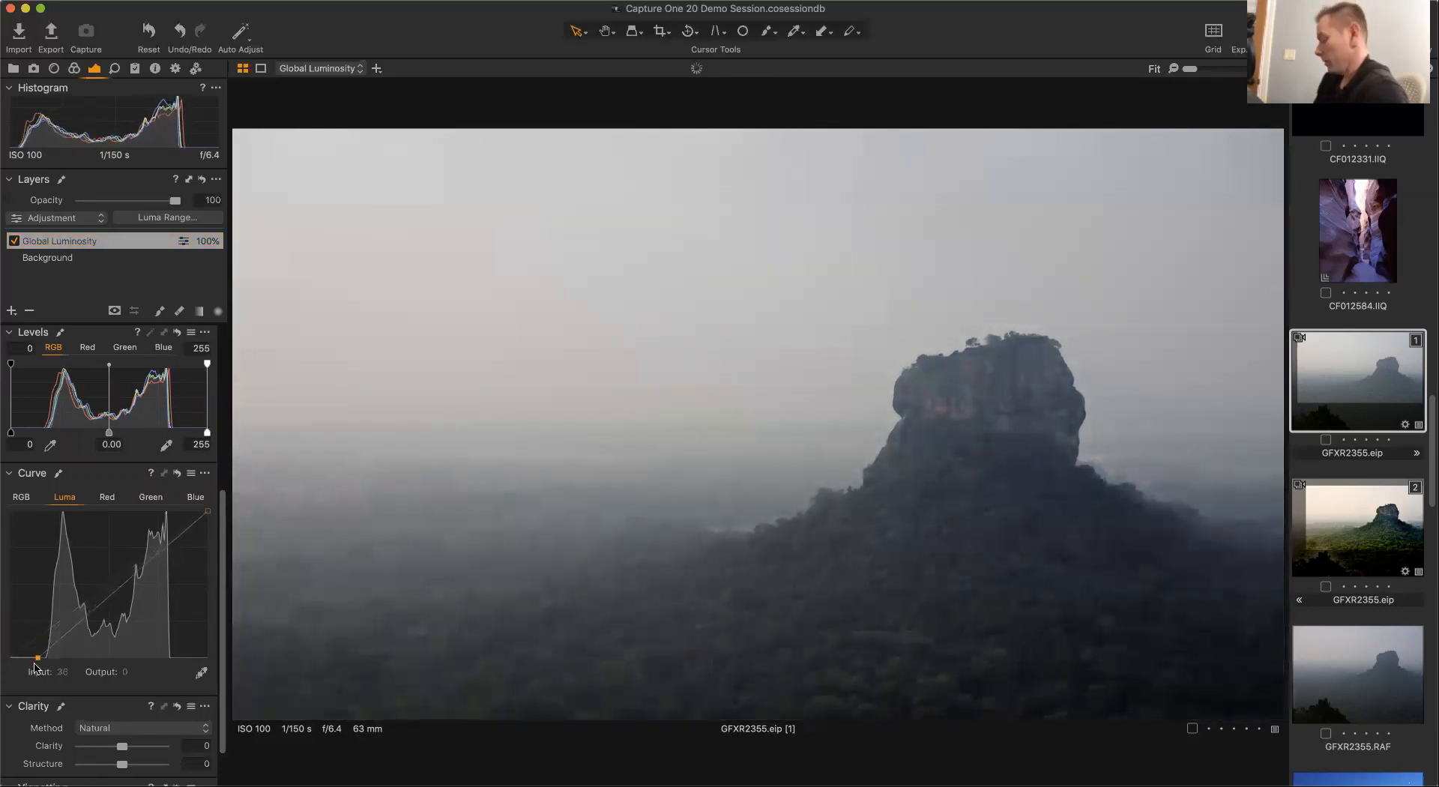
pyautogui.moveTo(207, 512); pyautogui.dragTo(179, 508)
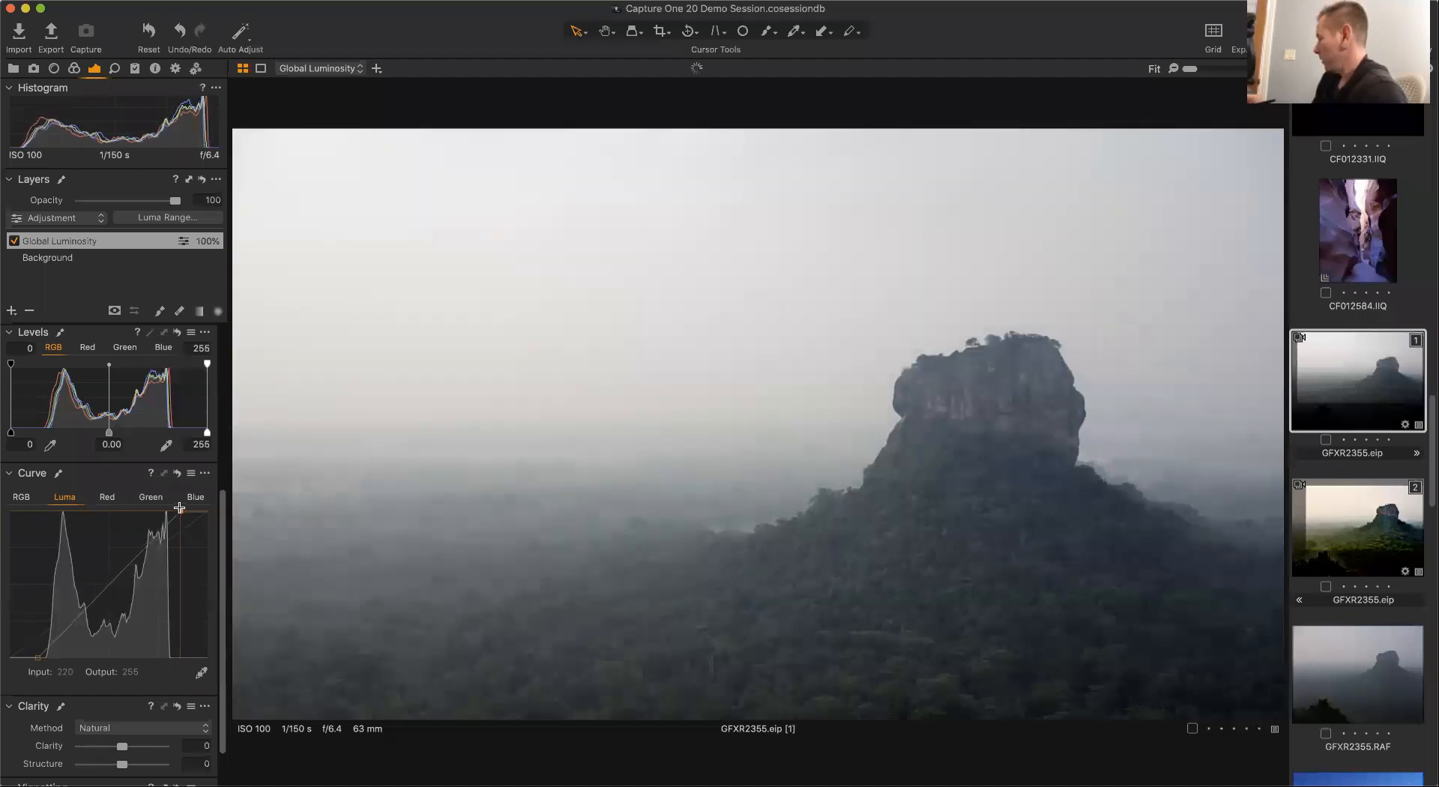
pyautogui.moveTo(182, 515); pyautogui.dragTo(177, 510)
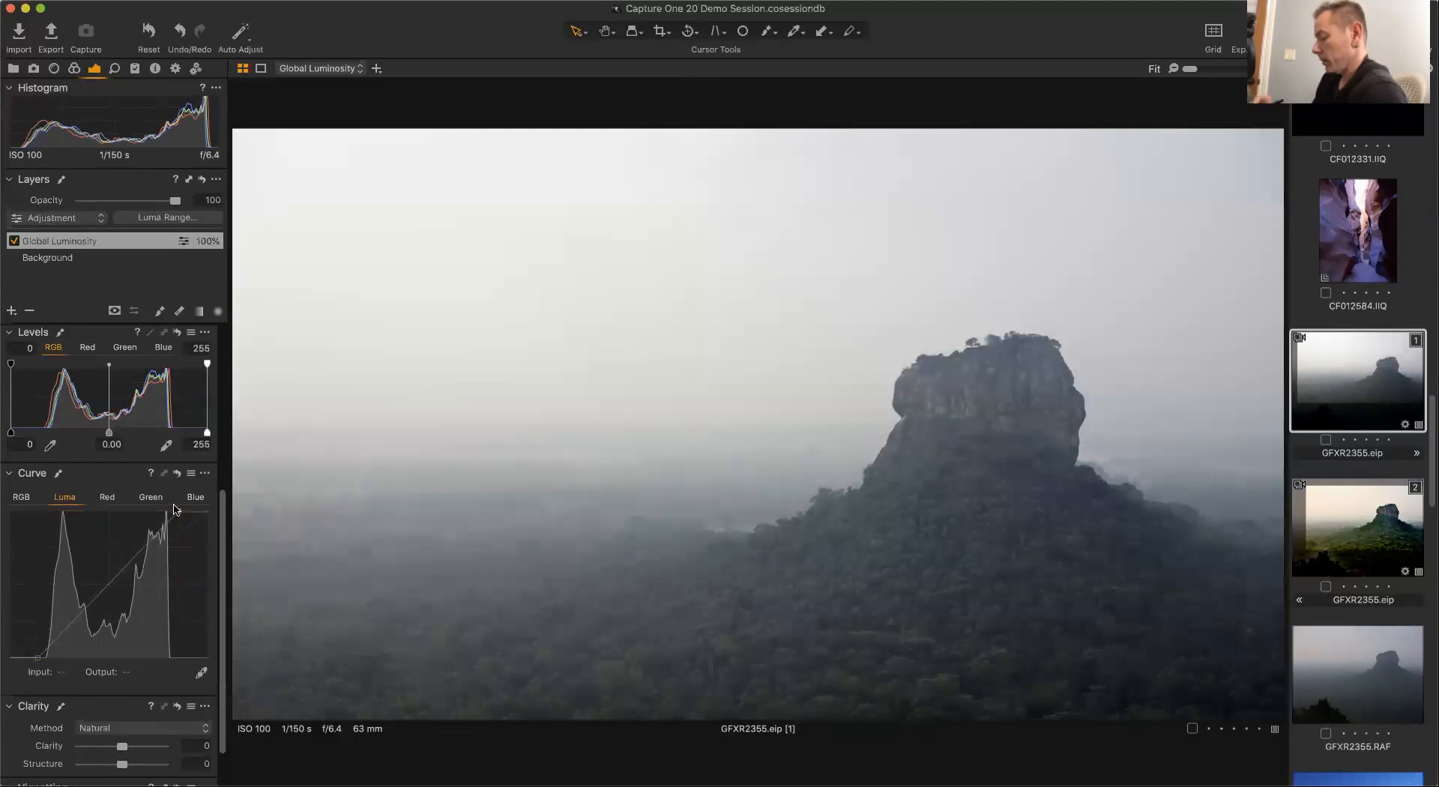
pyautogui.moveTo(37, 659); pyautogui.dragTo(37, 657)
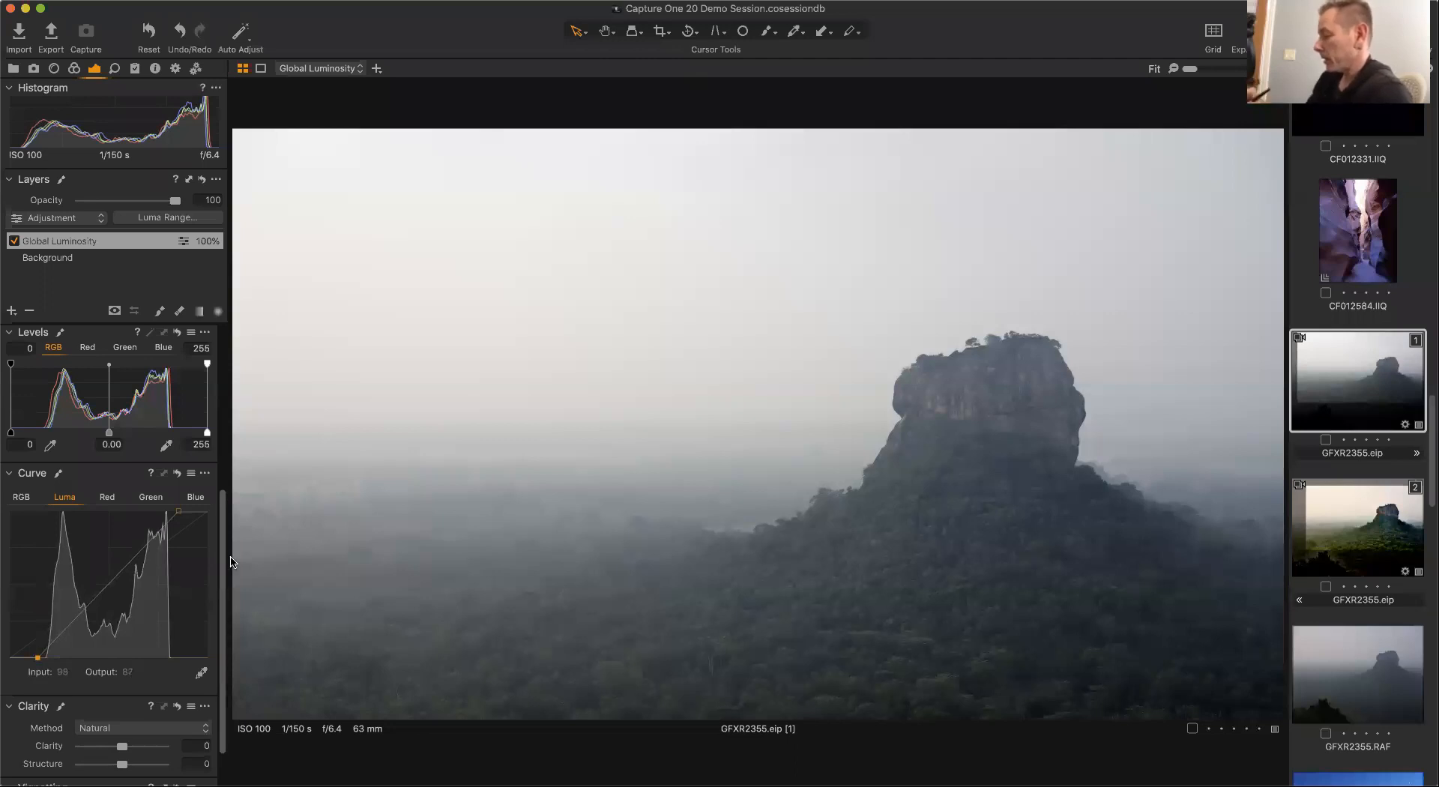
# Reset the layer's Contrast to 0.
pyautogui.scroll(2, 224, 492)
pyautogui.scroll(10, 225, 491)
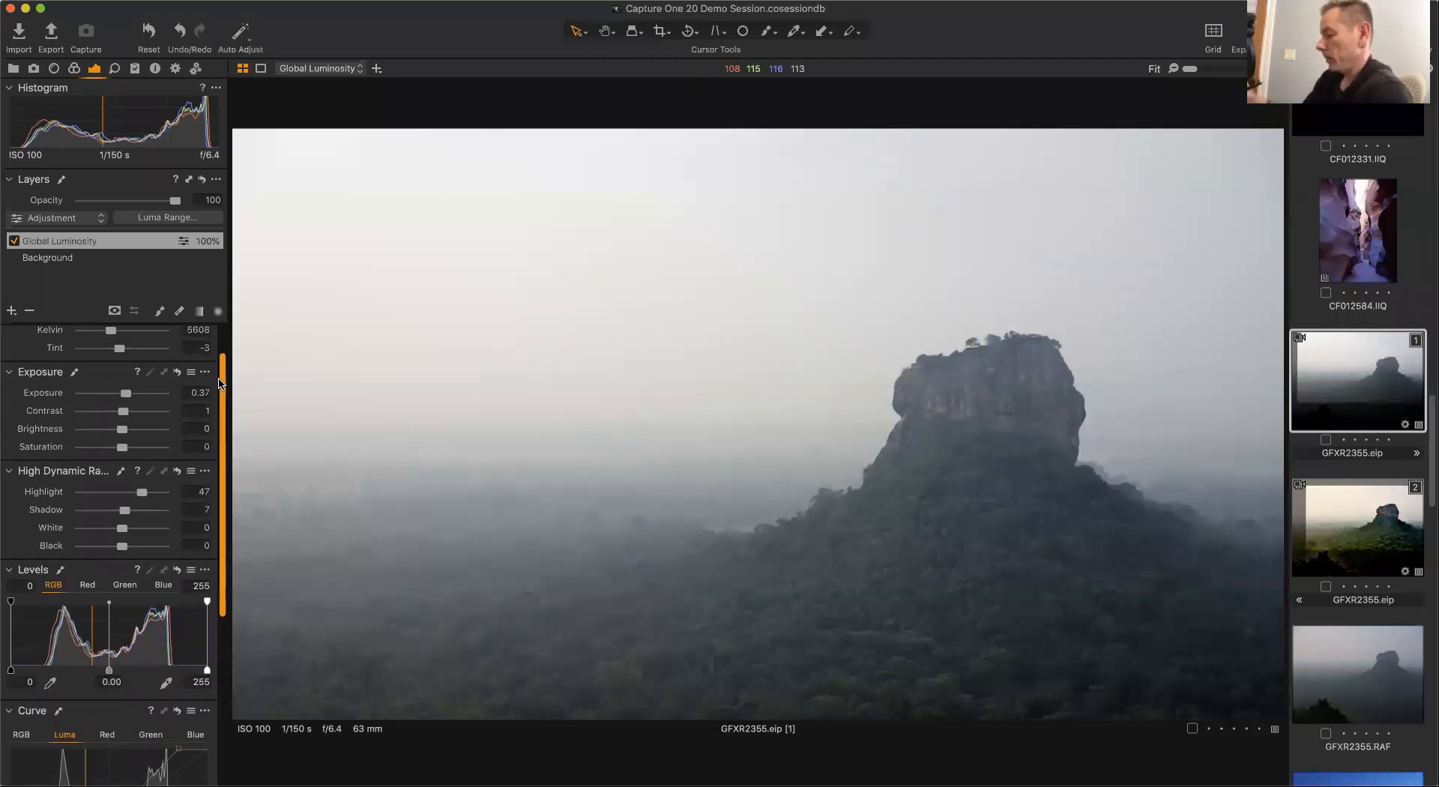
pyautogui.moveTo(131, 419); pyautogui.dragTo(135, 418)
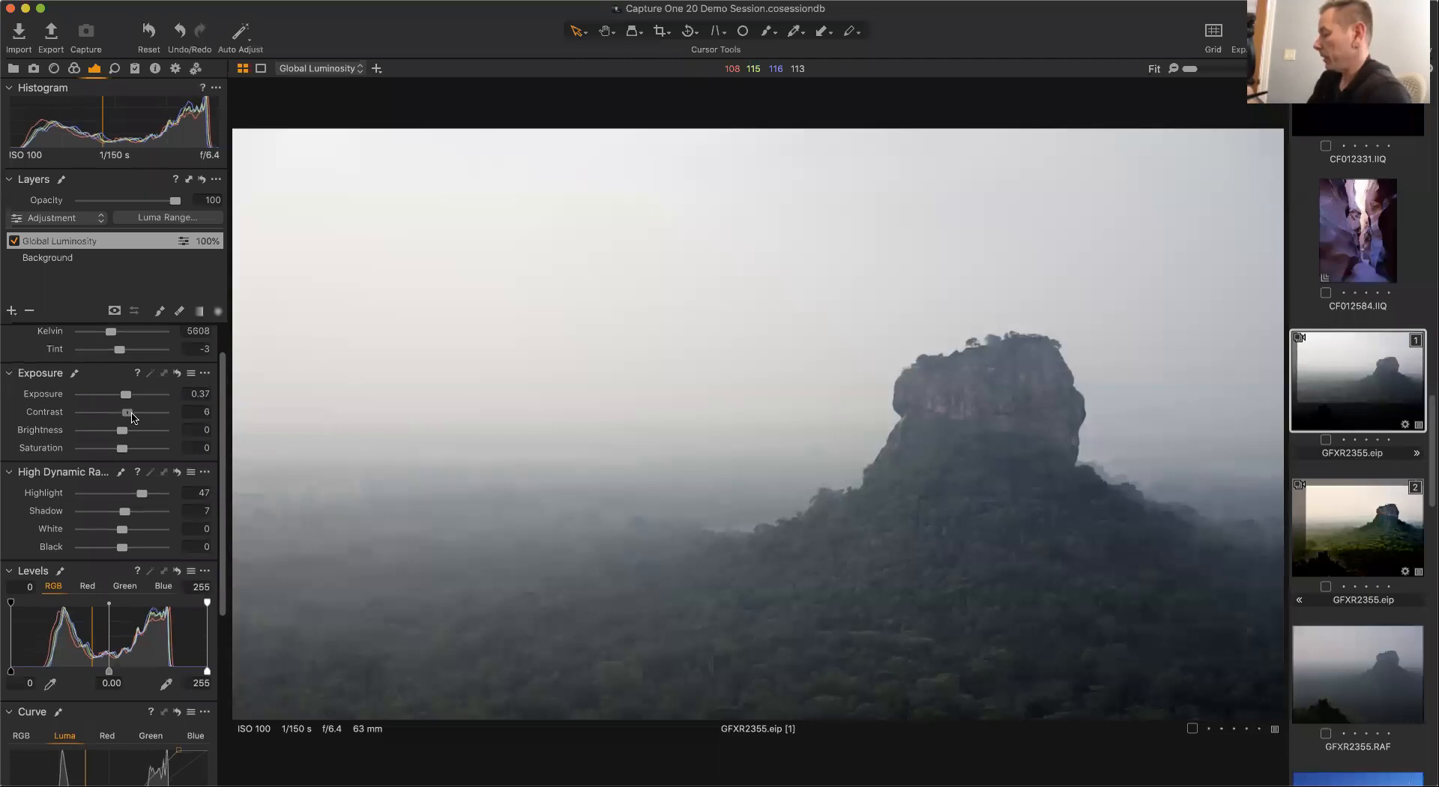
# Add two points to the Global Luminosity layer's Luma curve, forming a gentle S-curve around inputs 88 and 159.
pyautogui.doubleClick(125, 417)
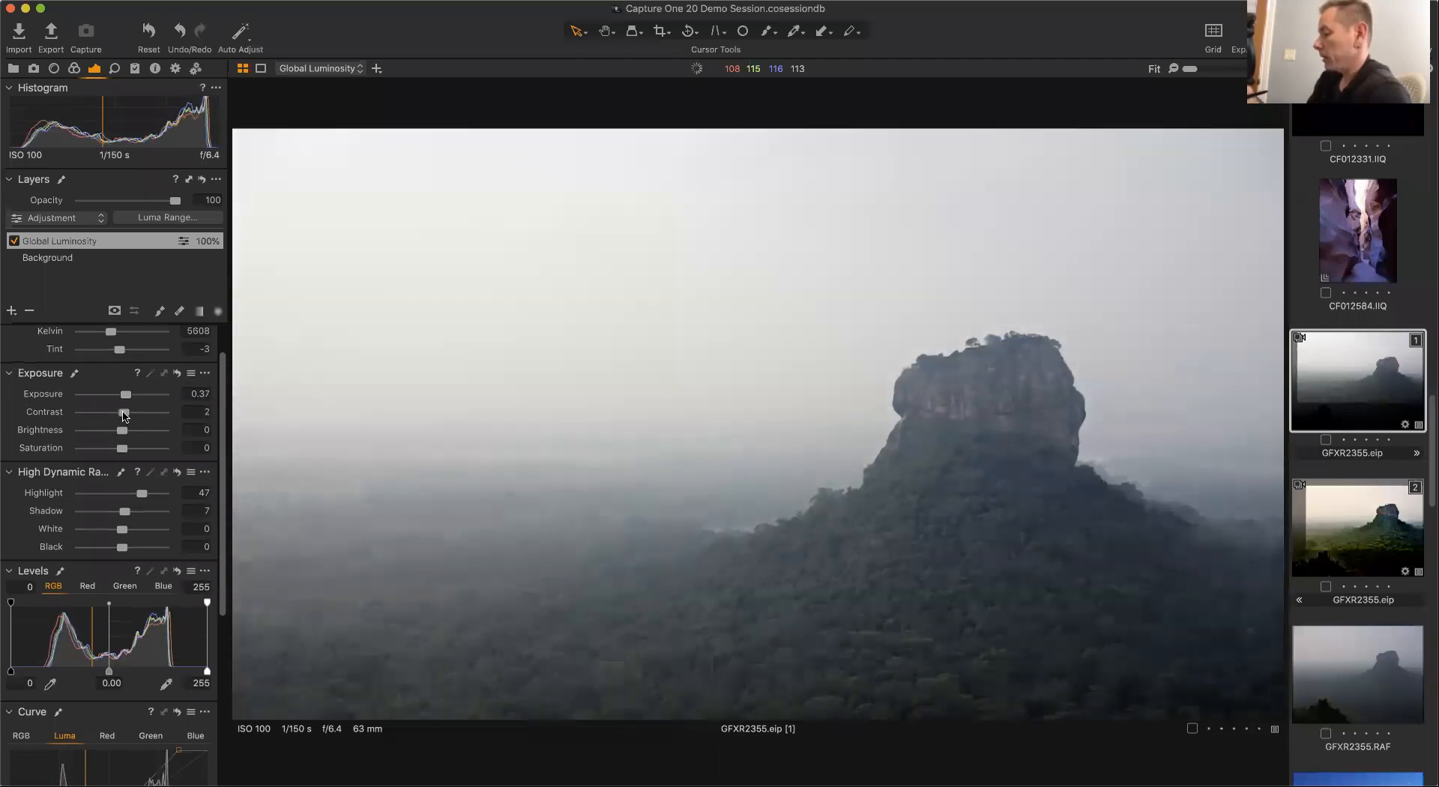
pyautogui.moveTo(218, 447); pyautogui.dragTo(217, 634)
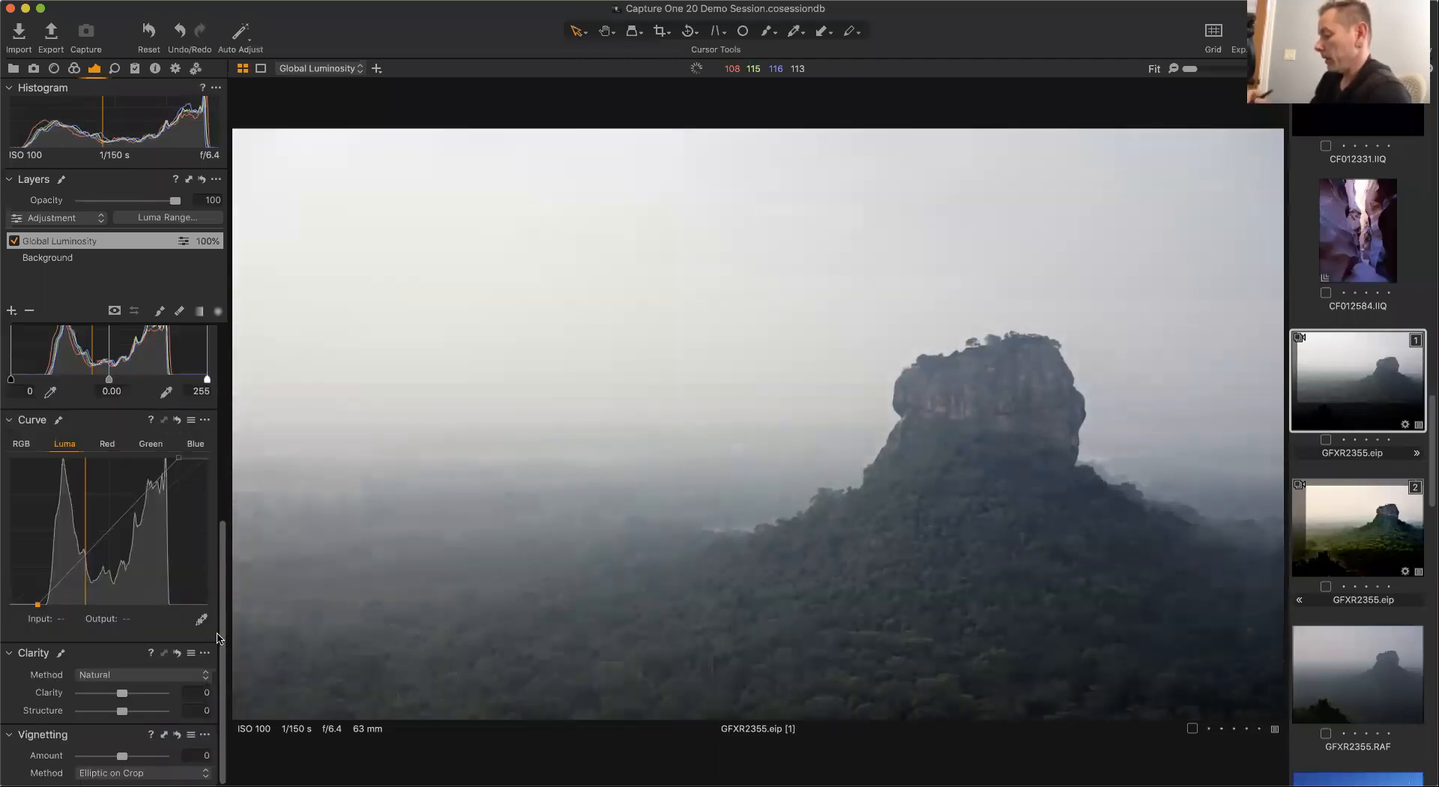
pyautogui.click(77, 567)
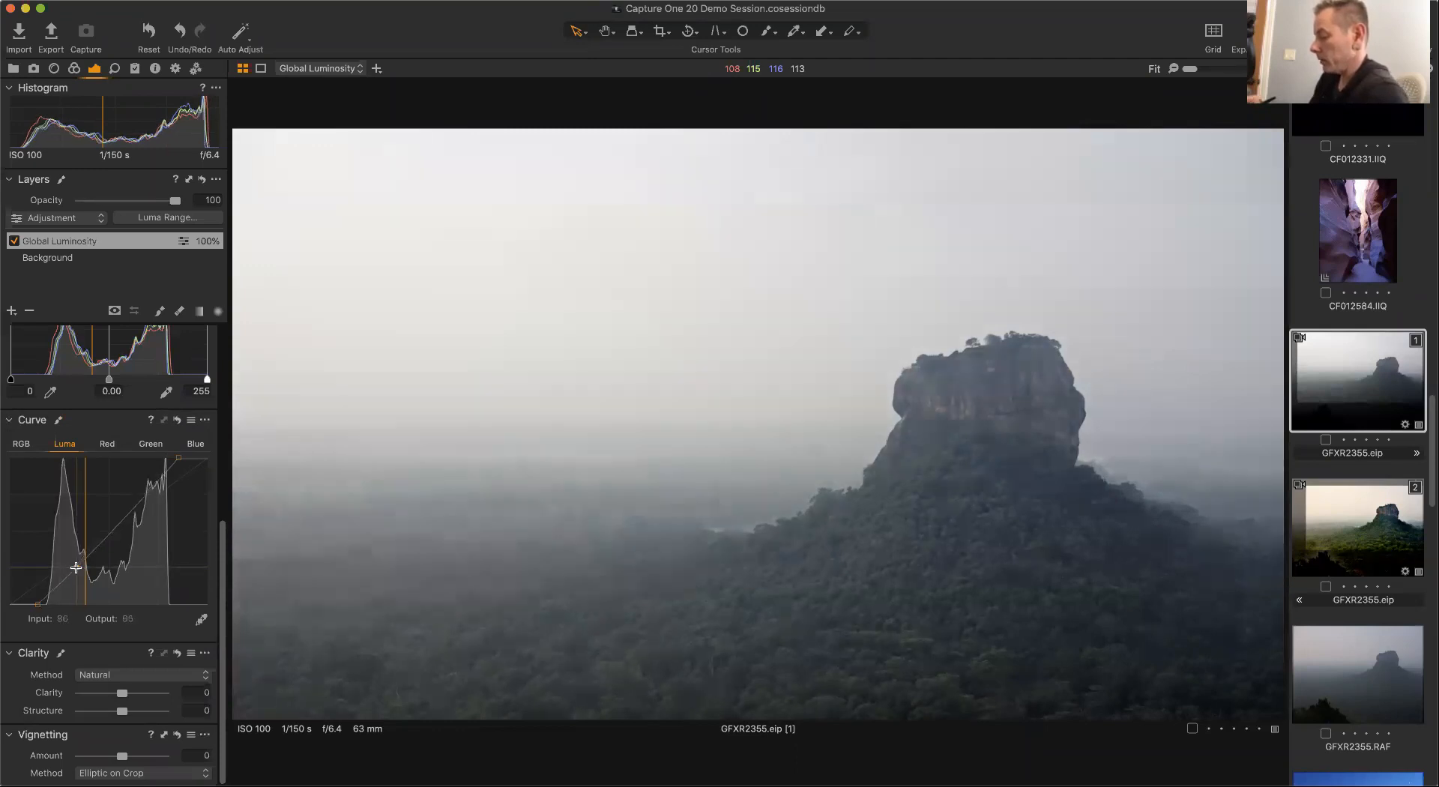
pyautogui.click(131, 505)
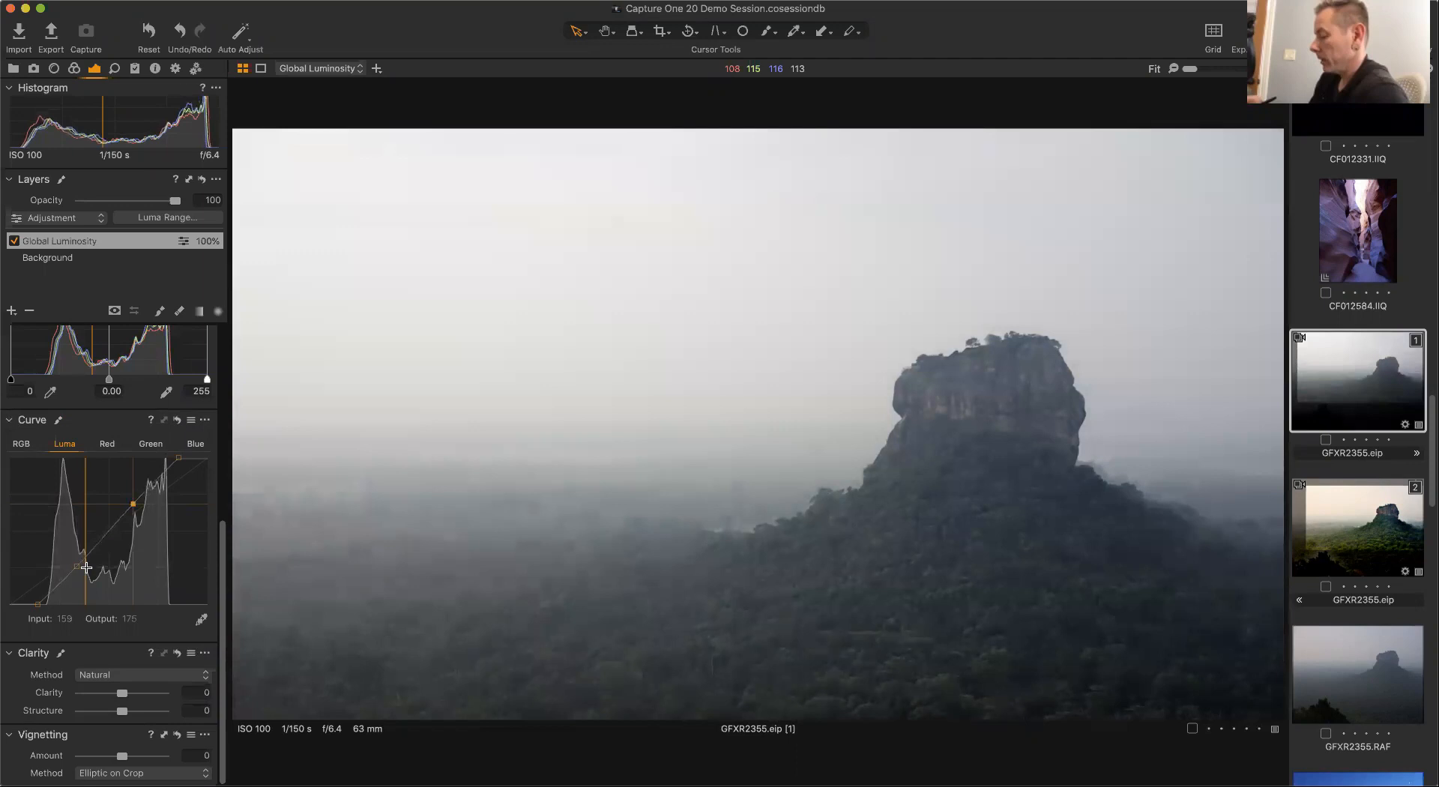
pyautogui.moveTo(77, 566); pyautogui.dragTo(78, 568)
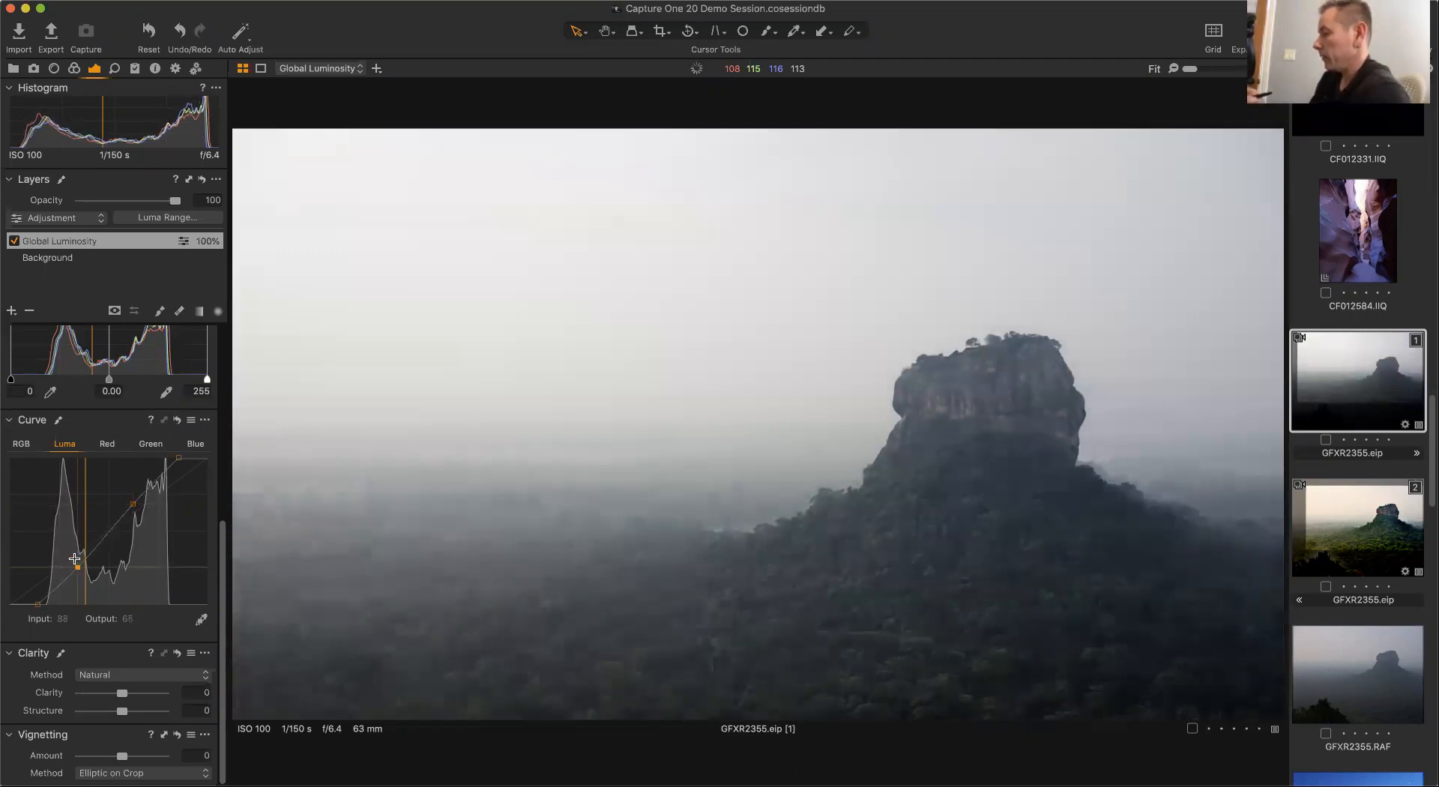
# Toggle the Global Luminosity layer off and on to compare the image before and after.
pyautogui.click(14, 242)
pyautogui.click(14, 242)
pyautogui.click(14, 242)
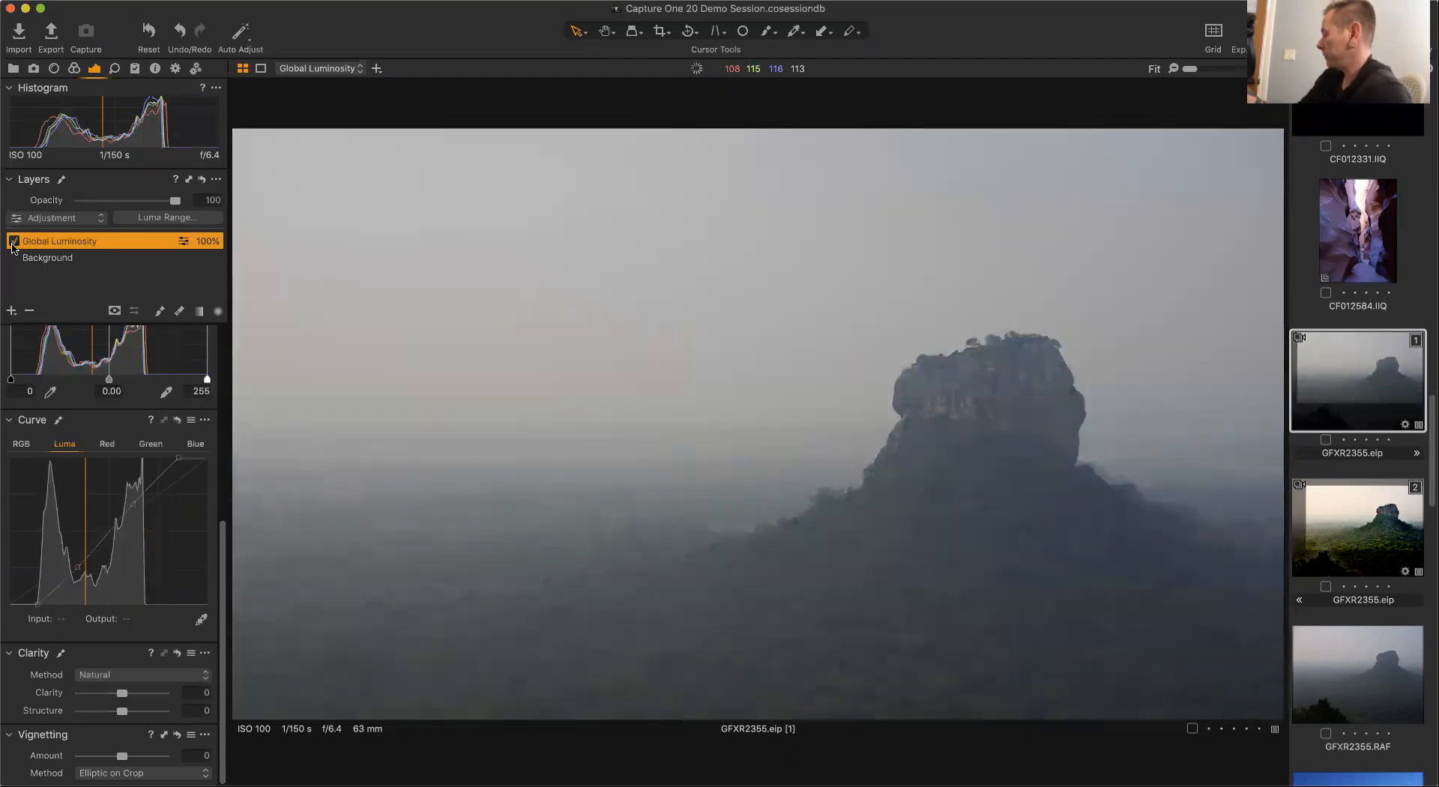
pyautogui.click(14, 241)
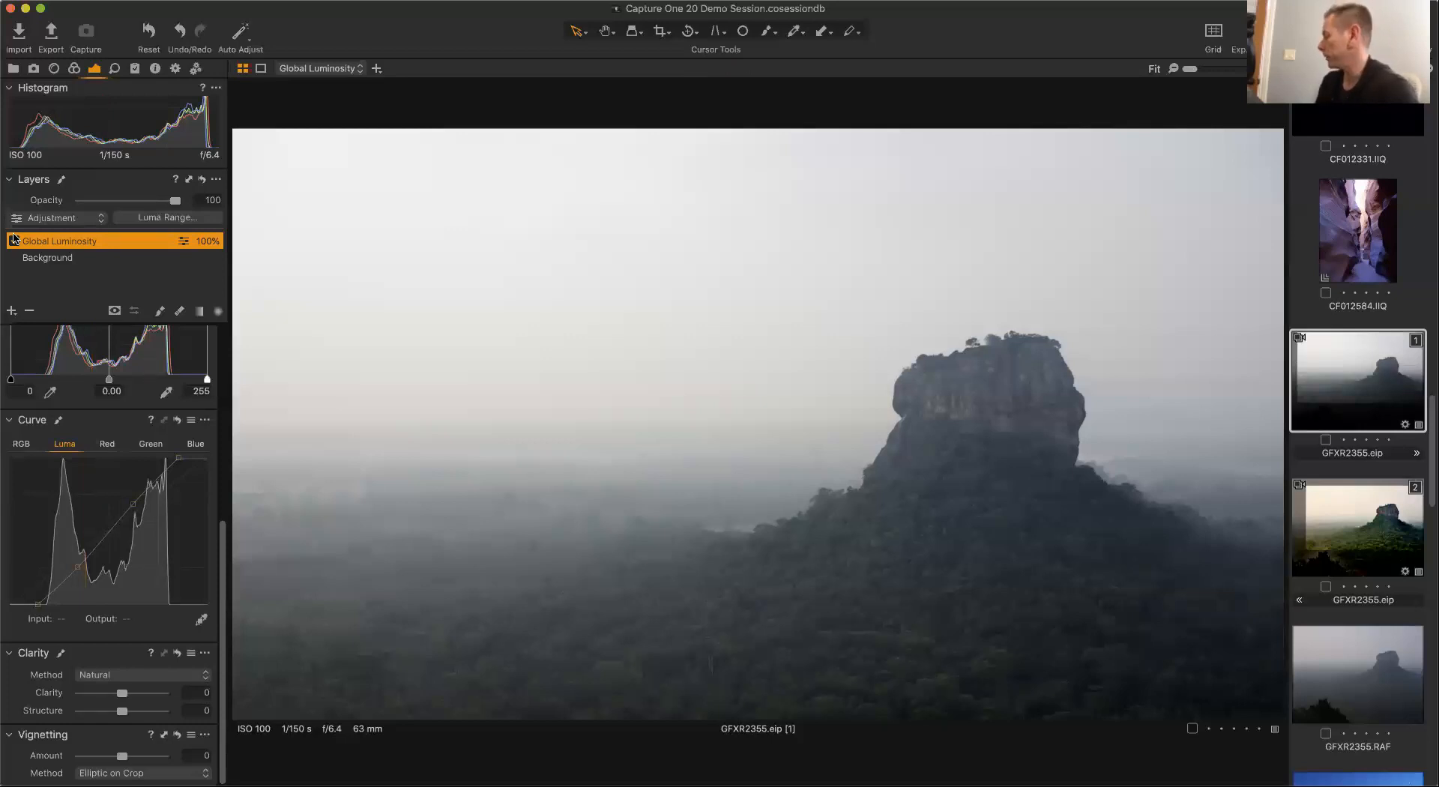
# Add a new filled layer and name it Global Color.
pyautogui.moveTo(224, 559); pyautogui.dragTo(227, 359)
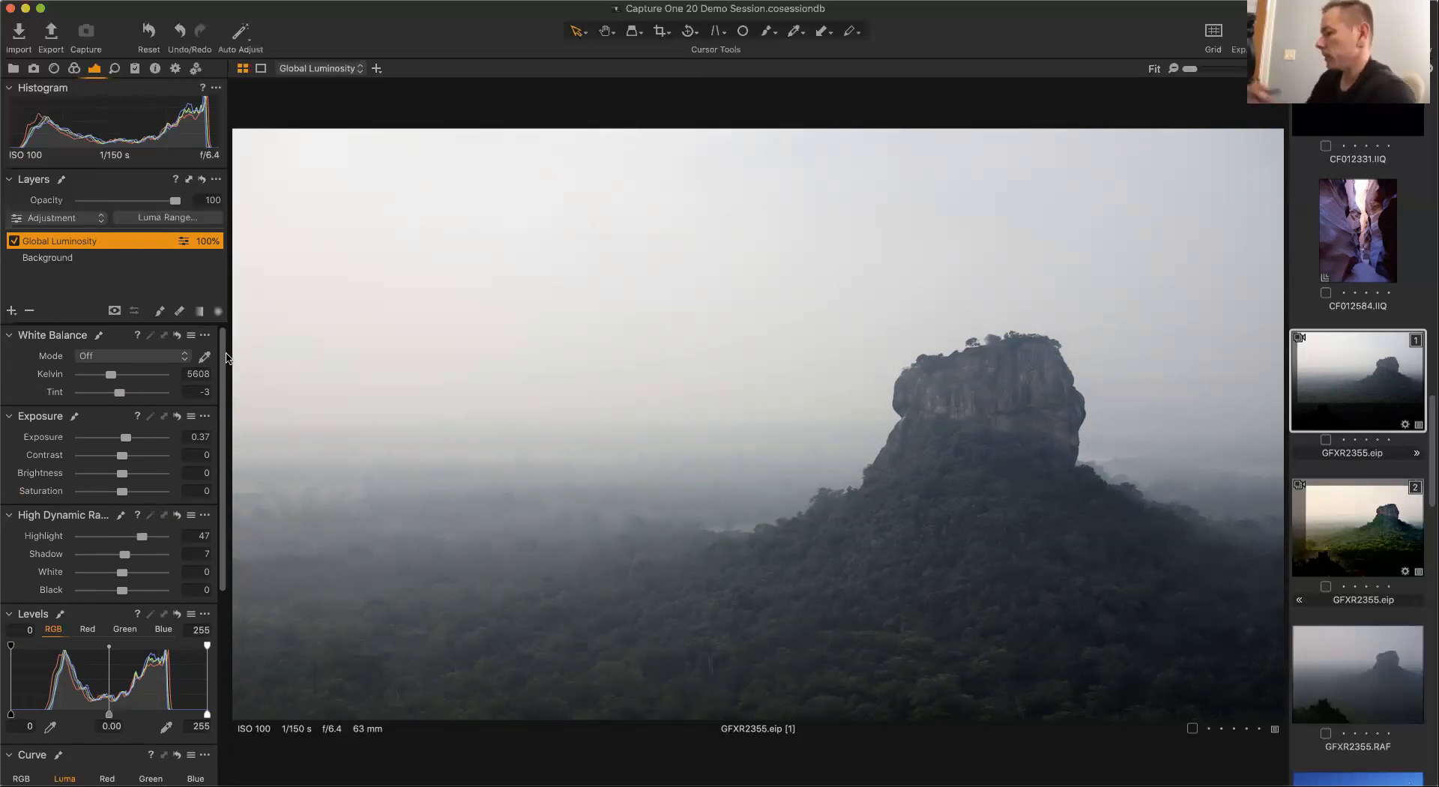
pyautogui.click(12, 311)
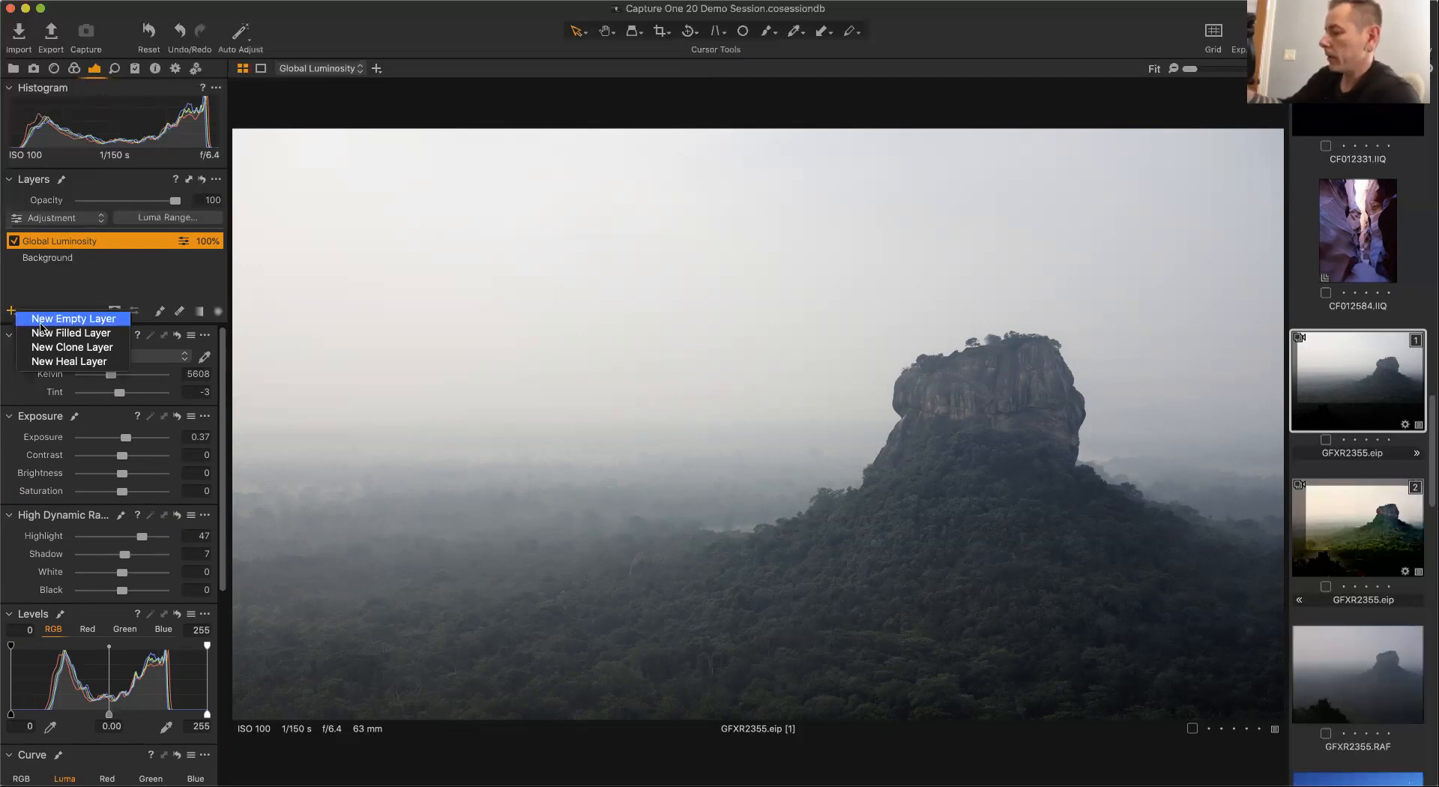
pyautogui.click(100, 335)
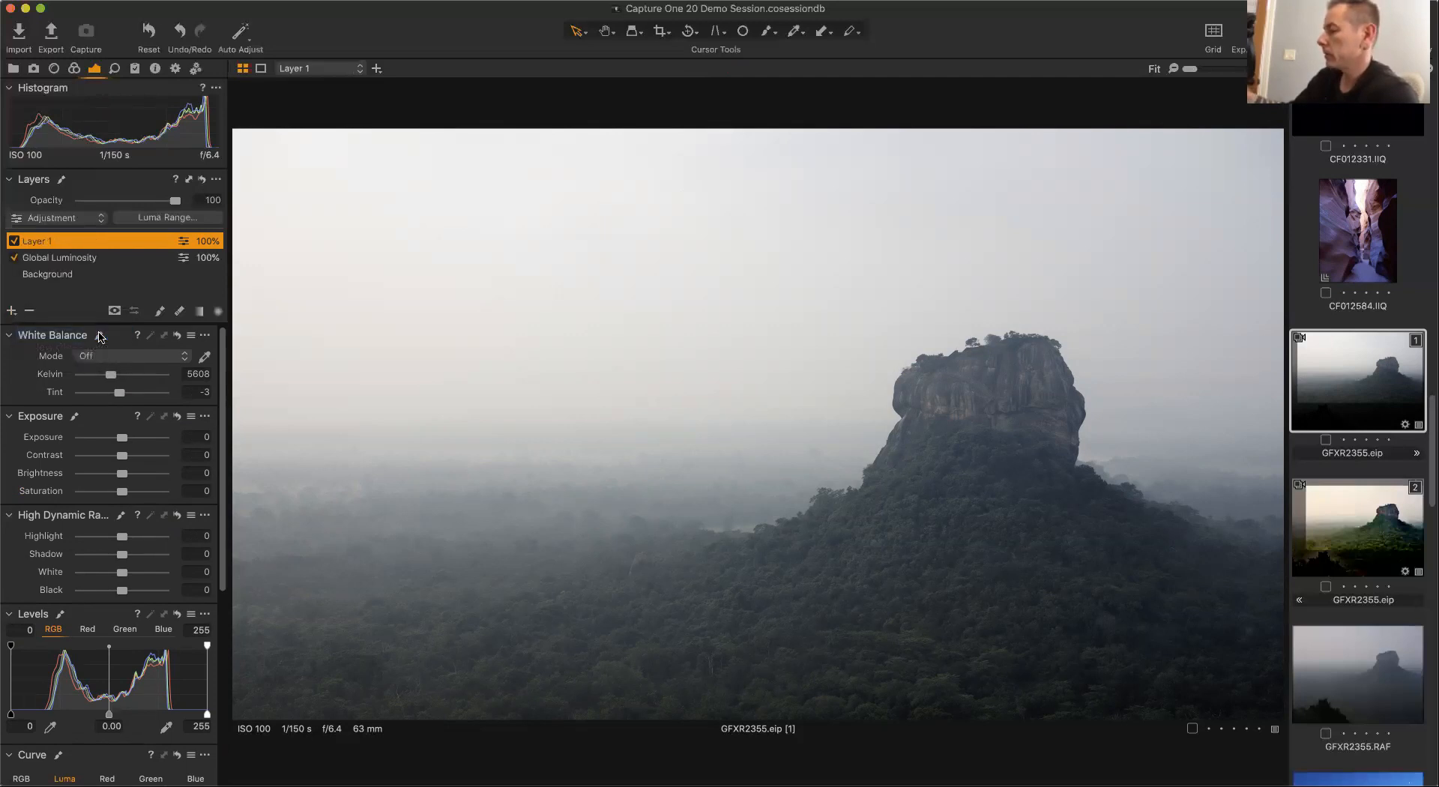
pyautogui.doubleClick(48, 244)
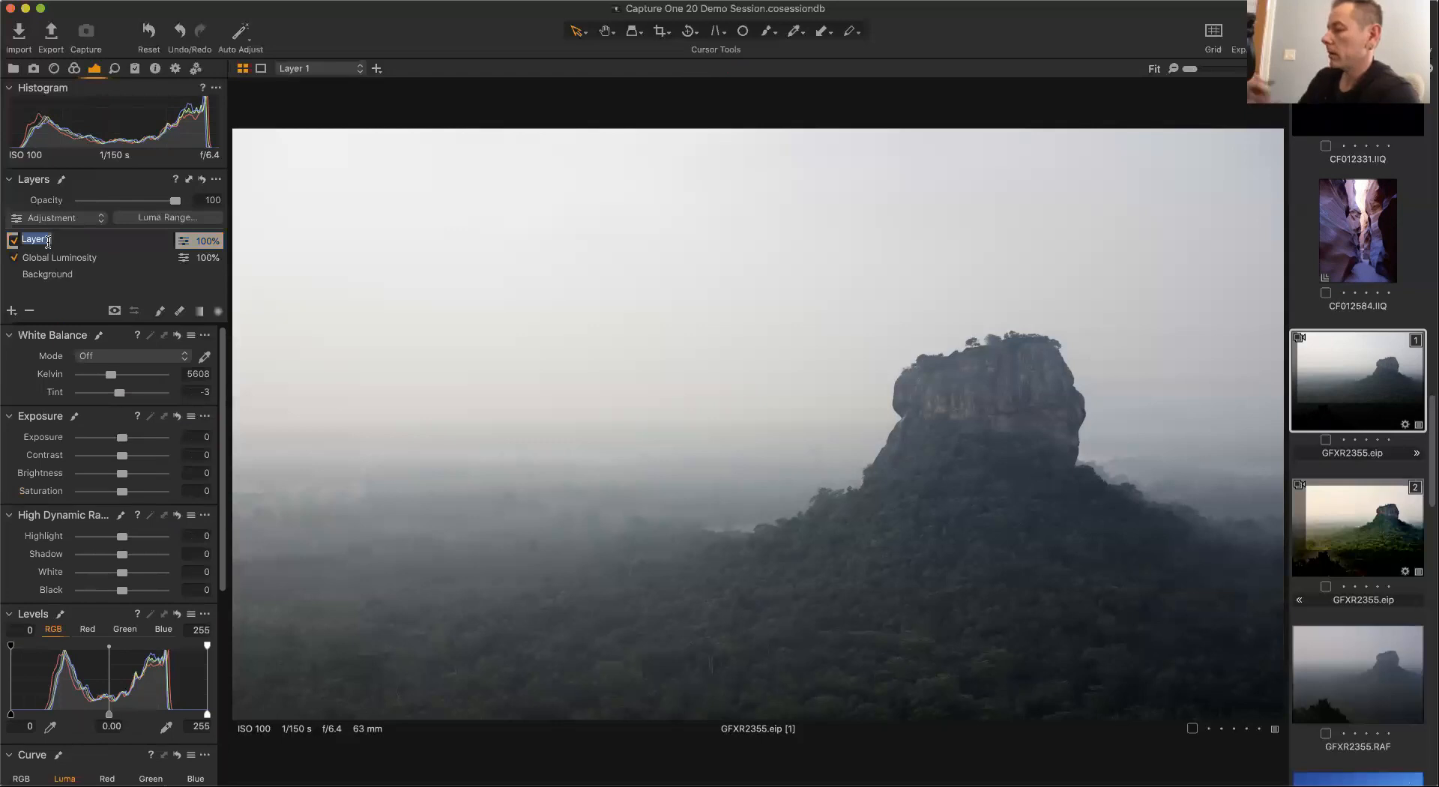
pyautogui.write('Global Color')
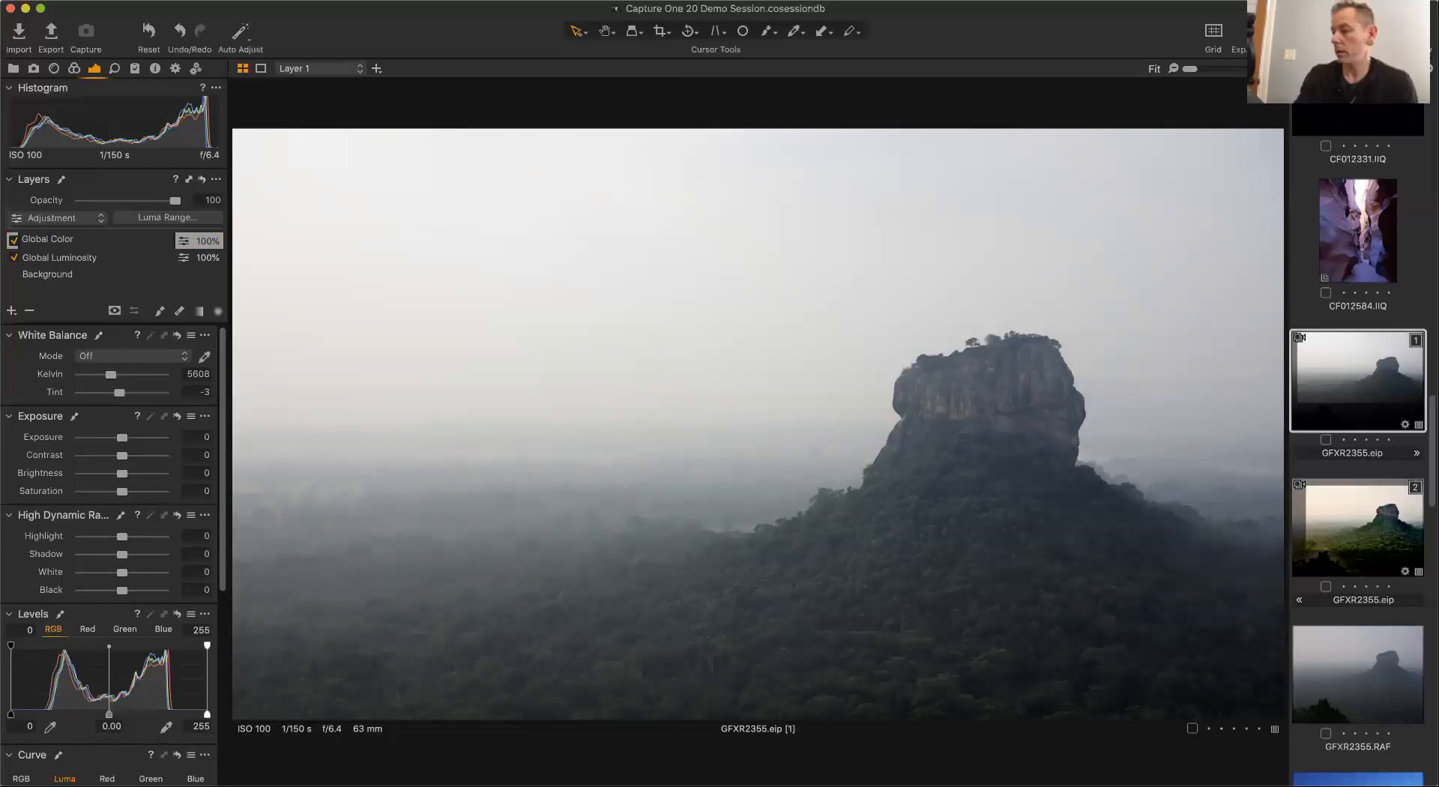
pyautogui.press('Return')
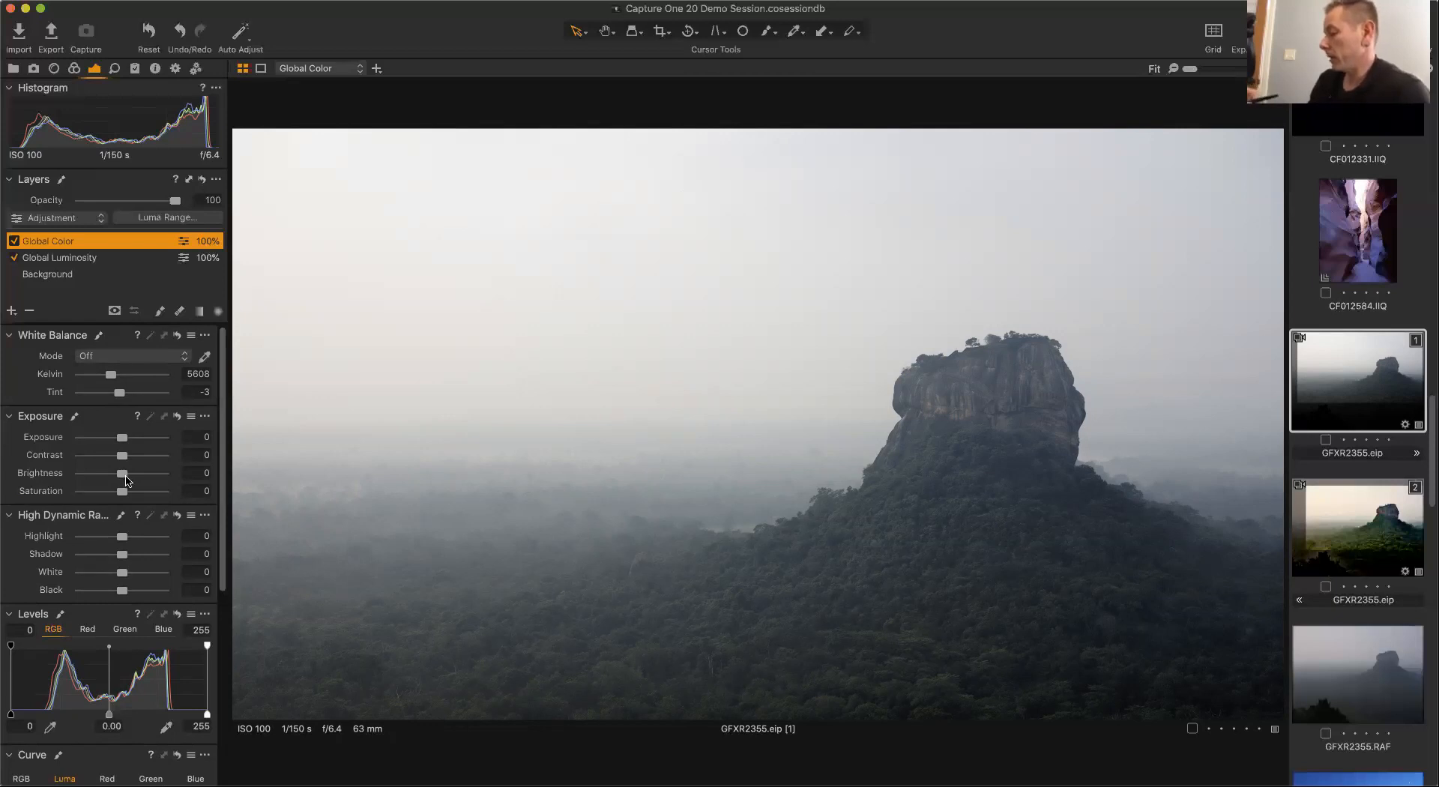
# On Global Color, set Saturation to 30 and the RGB Levels black point to 6 and white point to 246.
pyautogui.moveTo(124, 492); pyautogui.dragTo(138, 495)
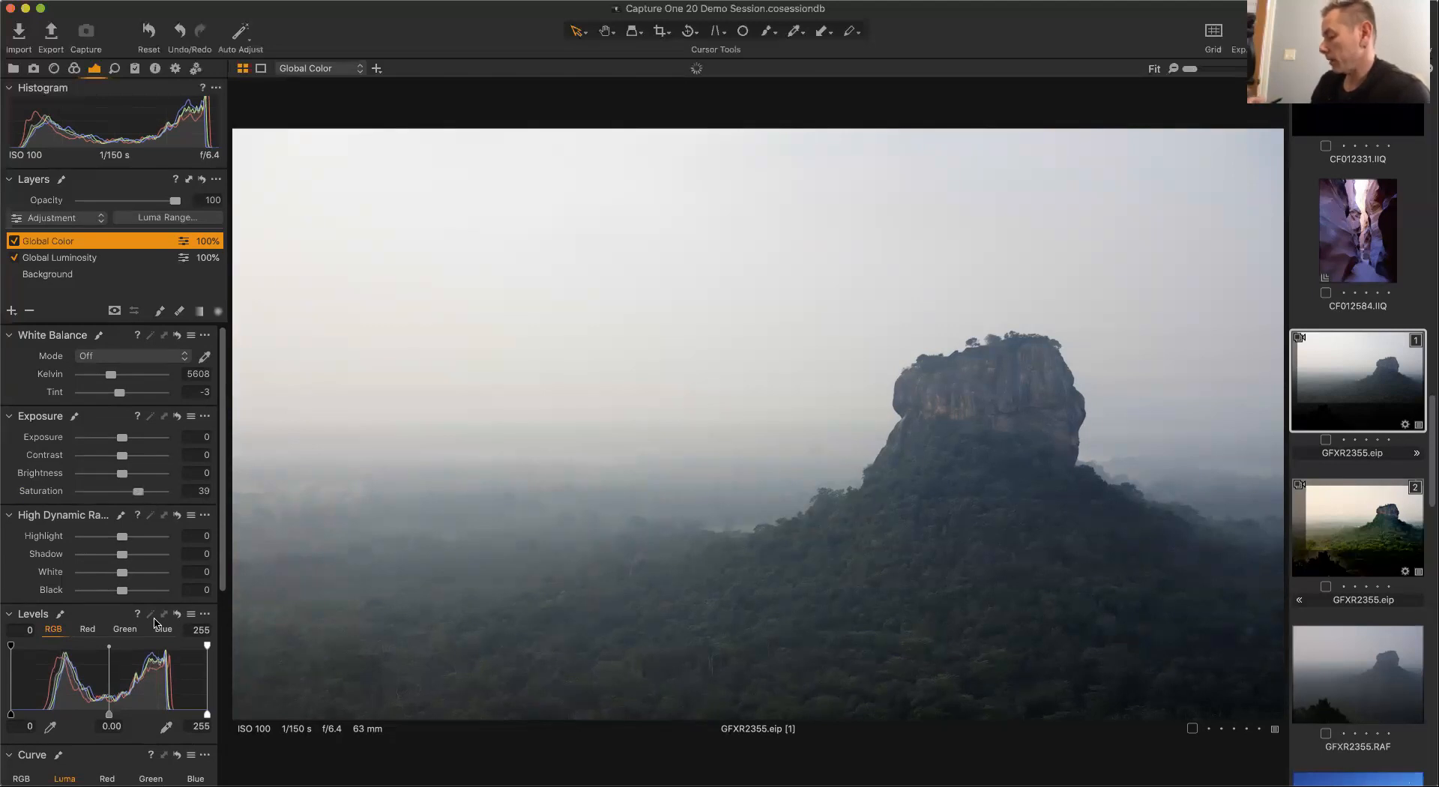
pyautogui.scroll(-3, 223, 600)
pyautogui.scroll(-5, 223, 621)
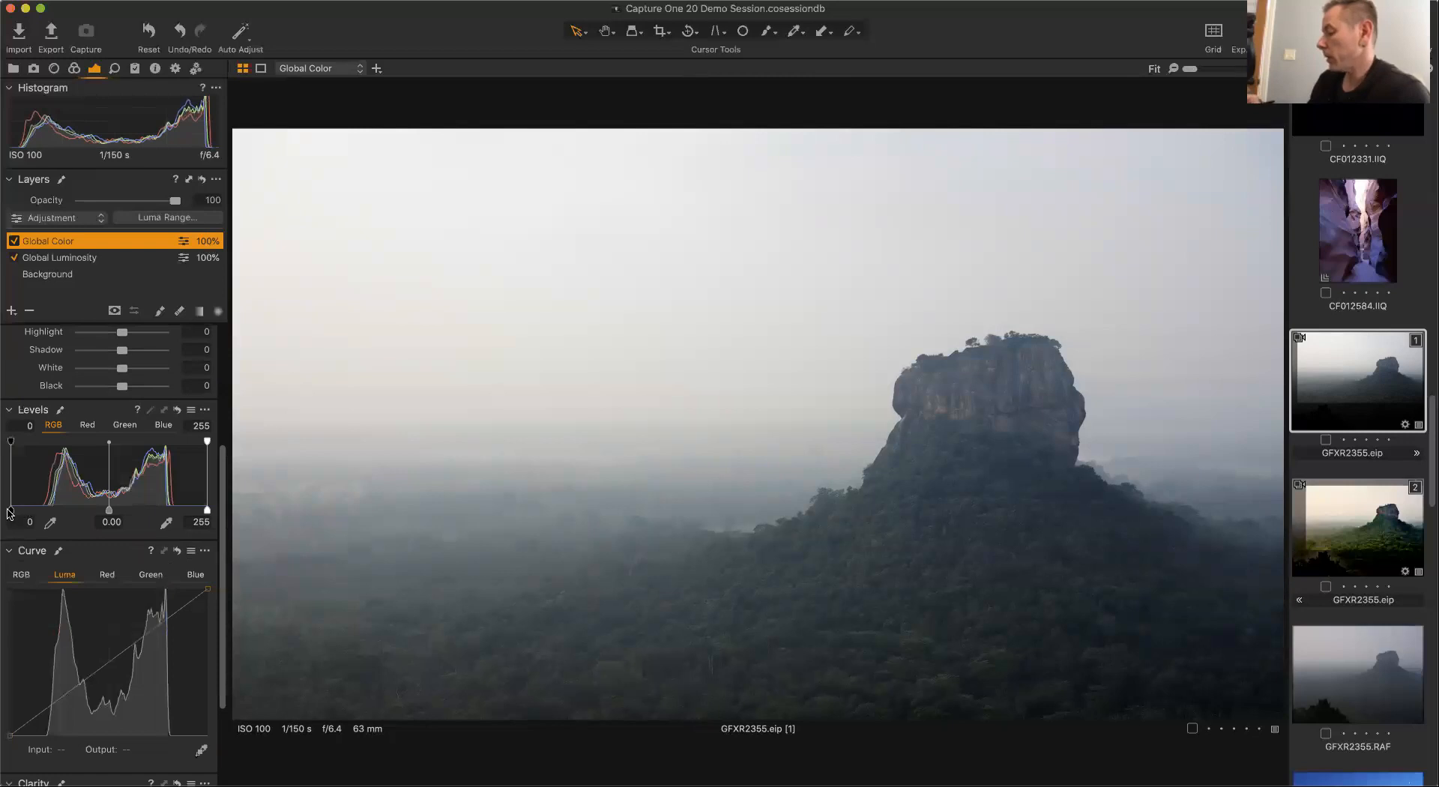
pyautogui.moveTo(10, 512); pyautogui.dragTo(16, 512)
pyautogui.moveTo(111, 510); pyautogui.dragTo(111, 509)
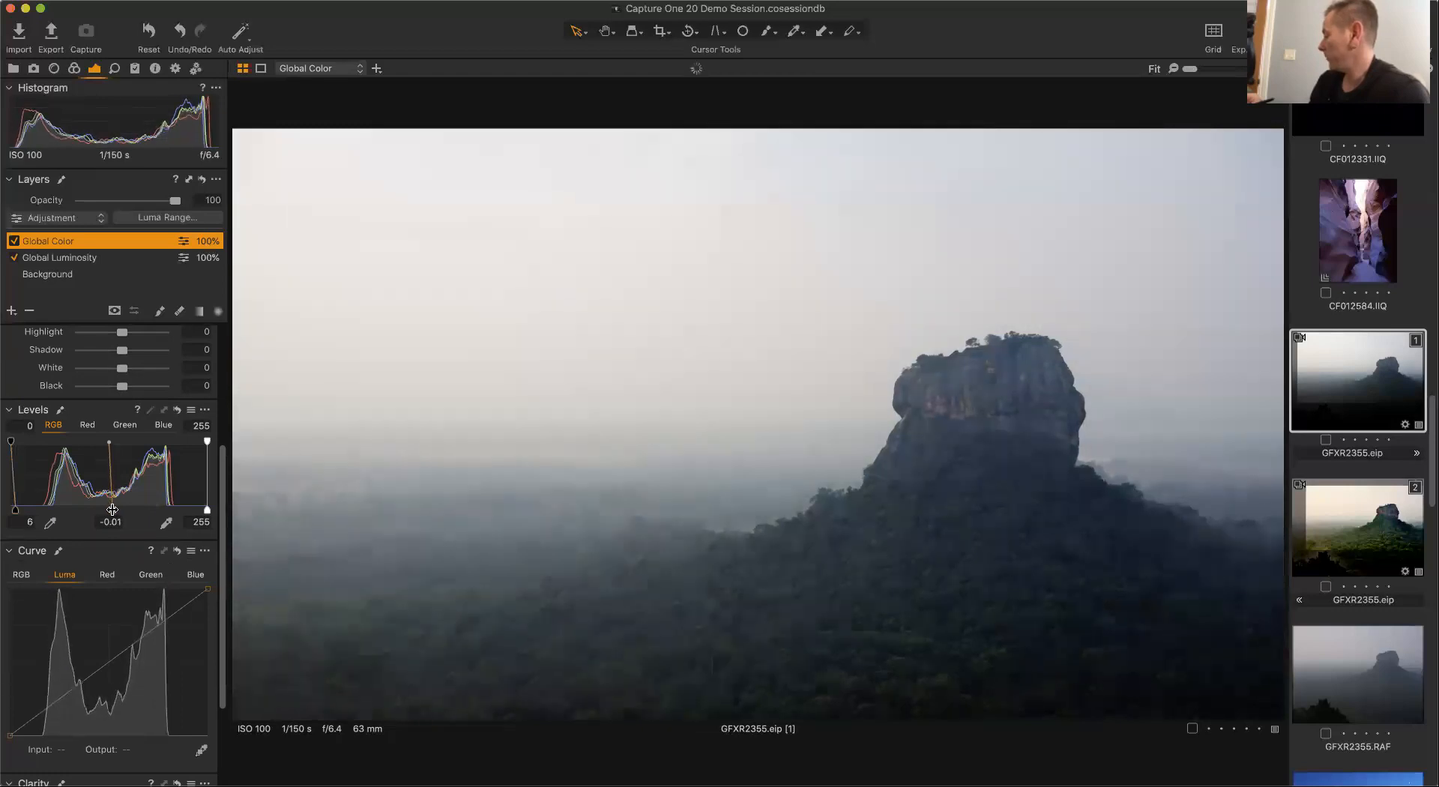
pyautogui.moveTo(207, 511); pyautogui.dragTo(196, 513)
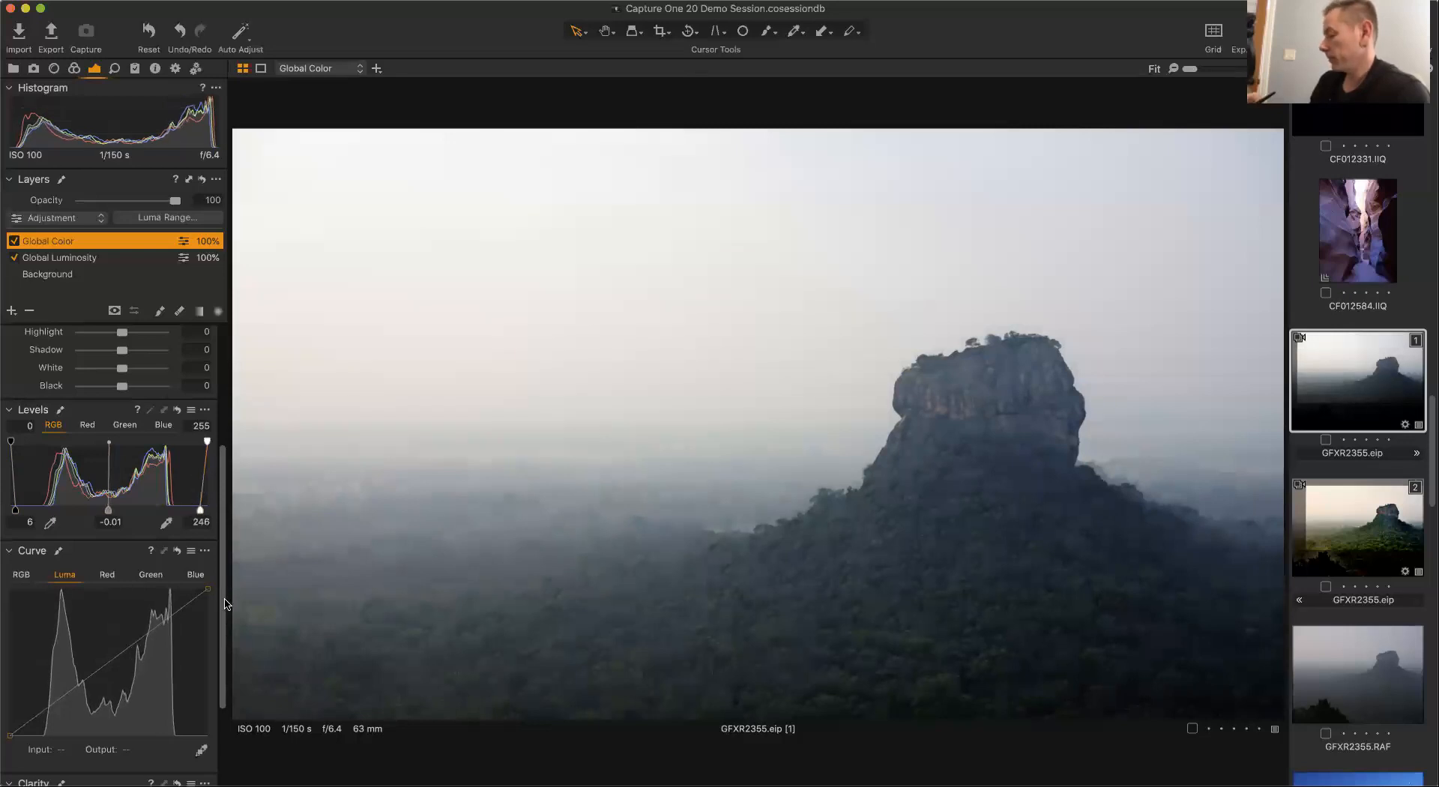
# In the Color Editor's basic mode, set the green colour to Hue 7, Saturation 14.1 and Lightness -6.4.
pyautogui.scroll(-1, 224, 624)
pyautogui.scroll(-4, 223, 624)
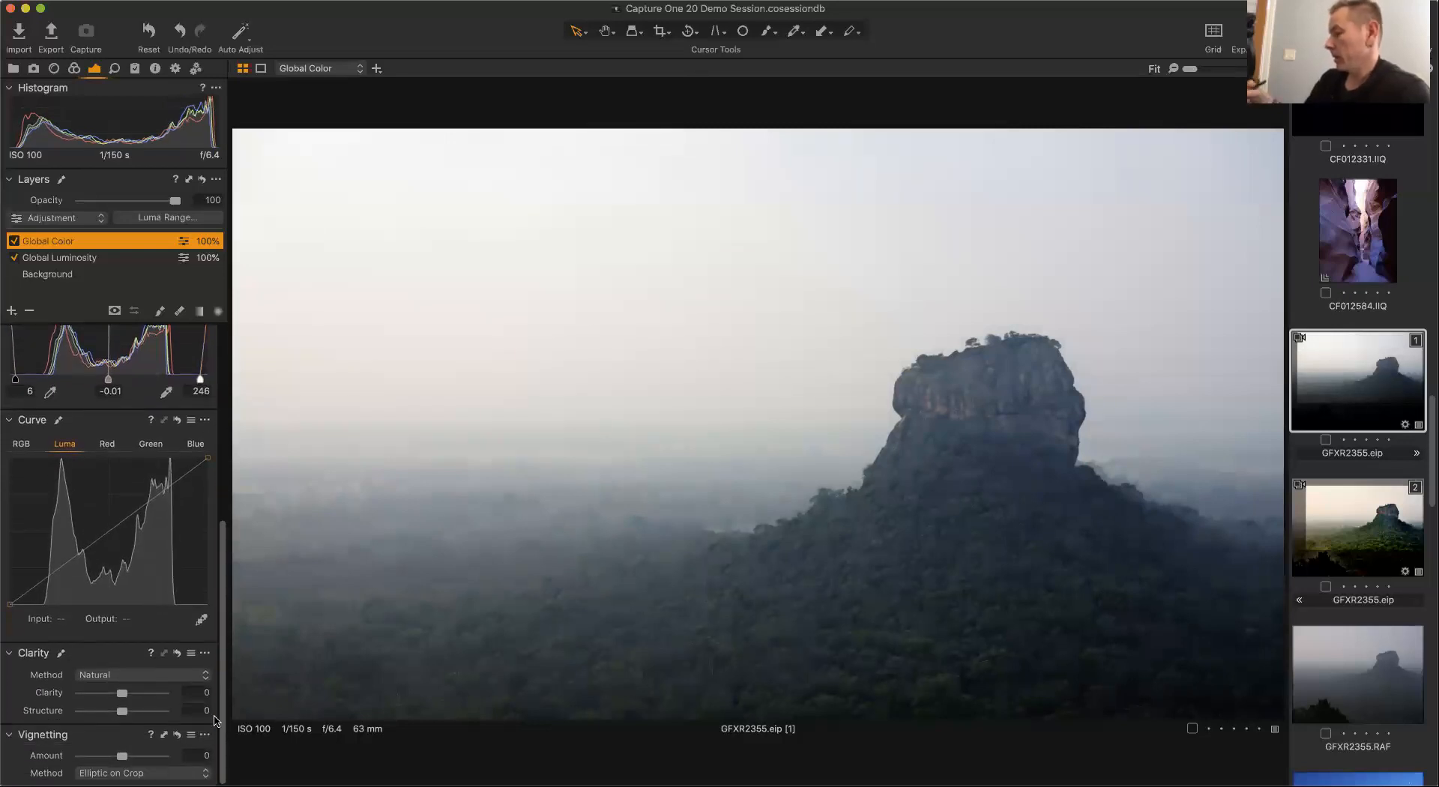
pyautogui.click(74, 68)
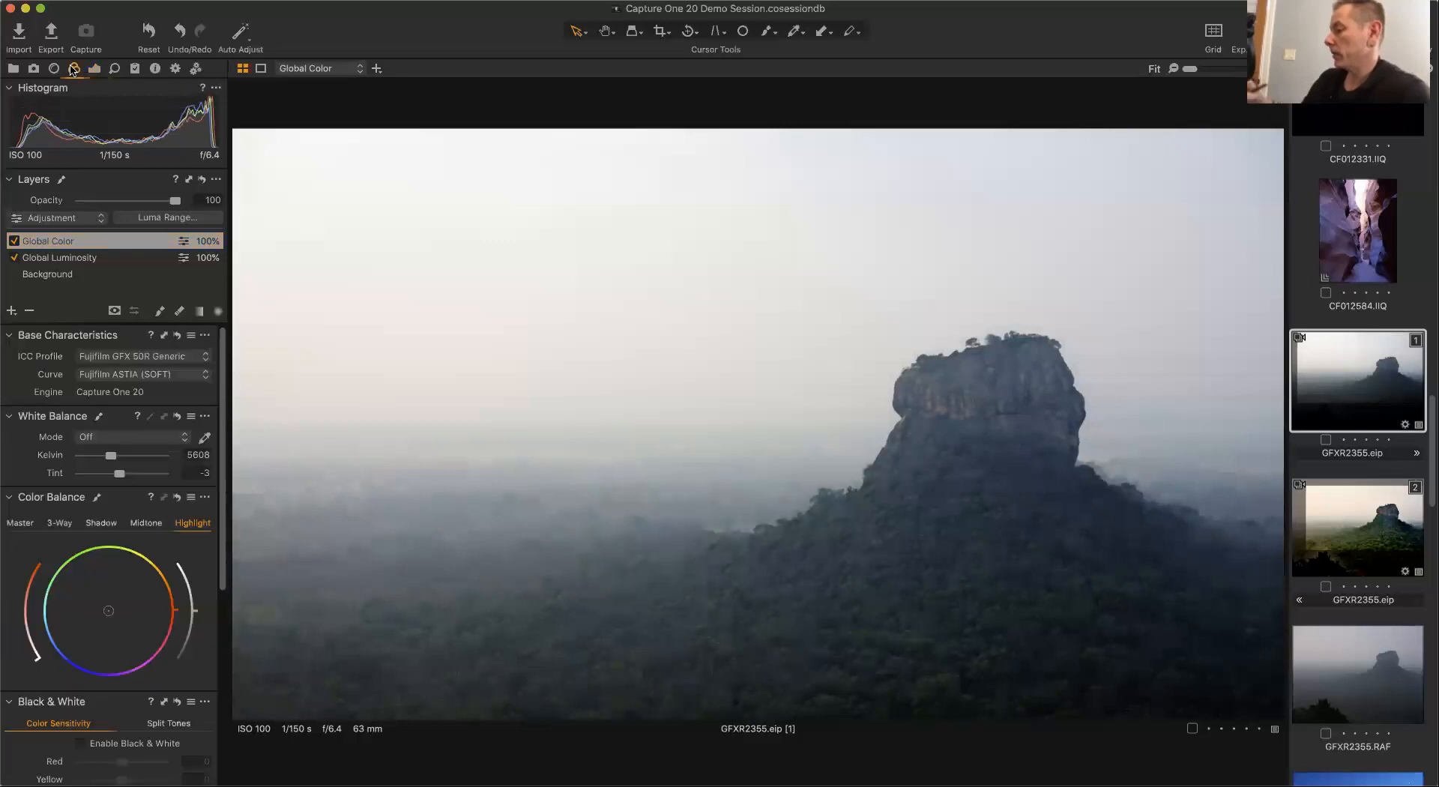
pyautogui.moveTo(225, 359); pyautogui.dragTo(213, 581)
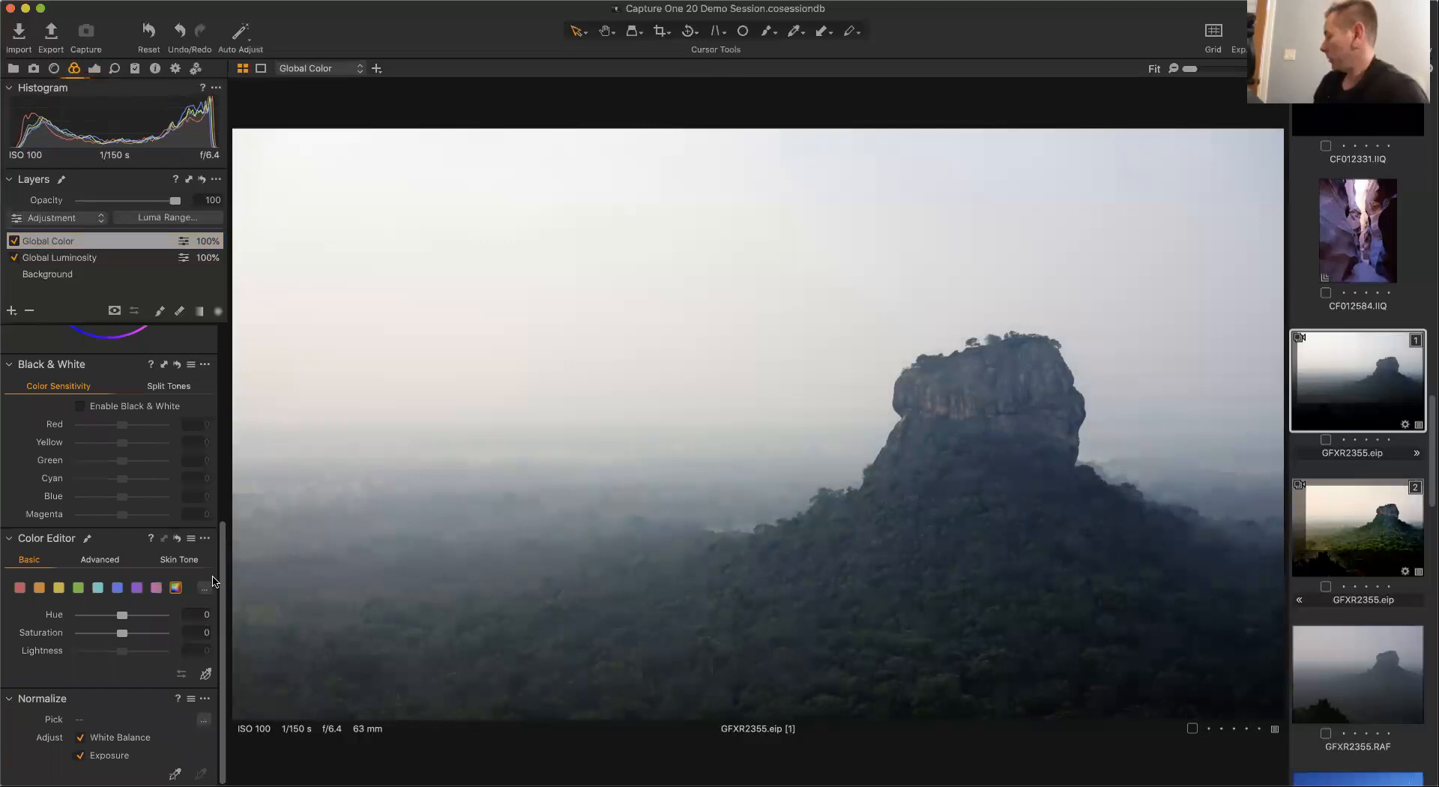
pyautogui.click(77, 588)
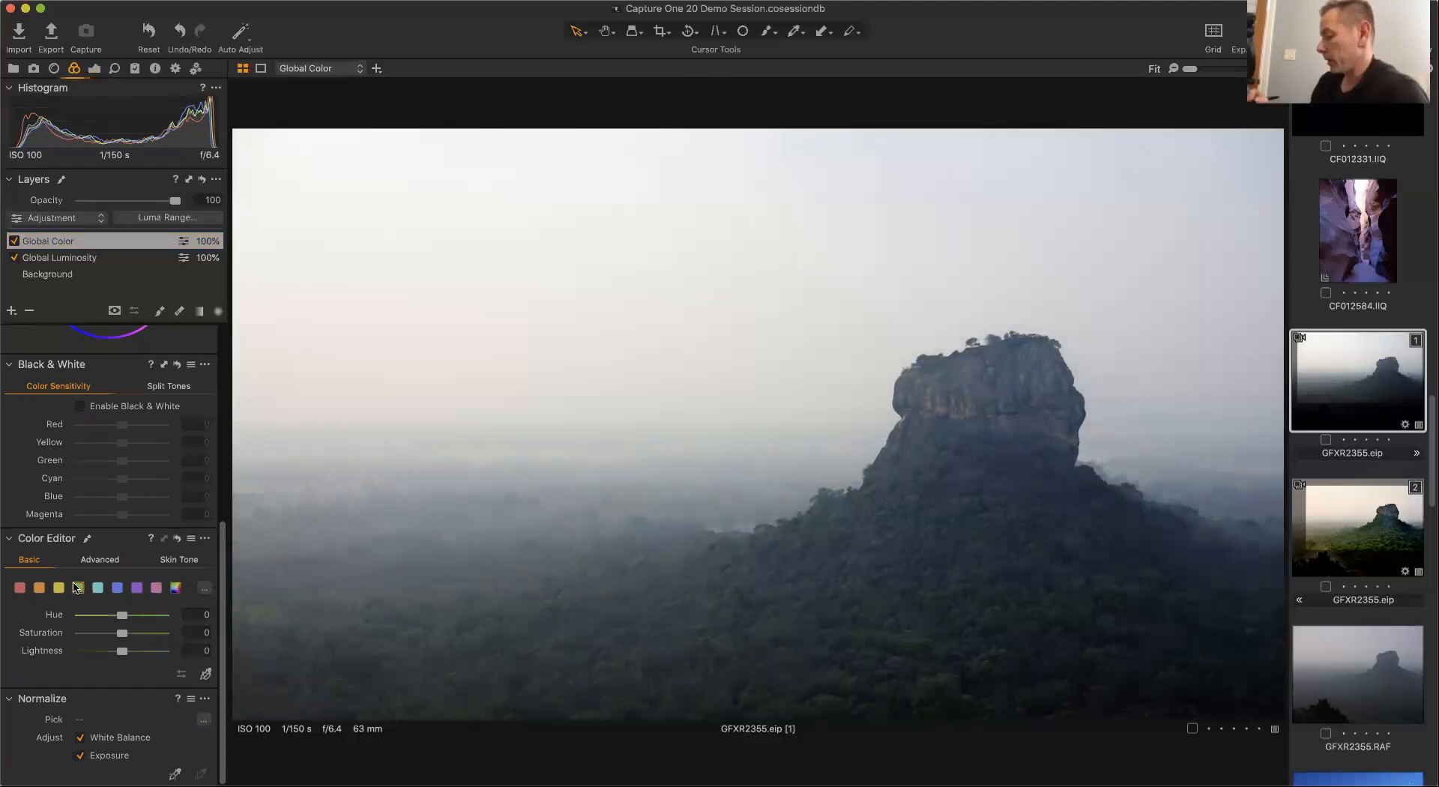
pyautogui.moveTo(122, 616); pyautogui.dragTo(115, 650)
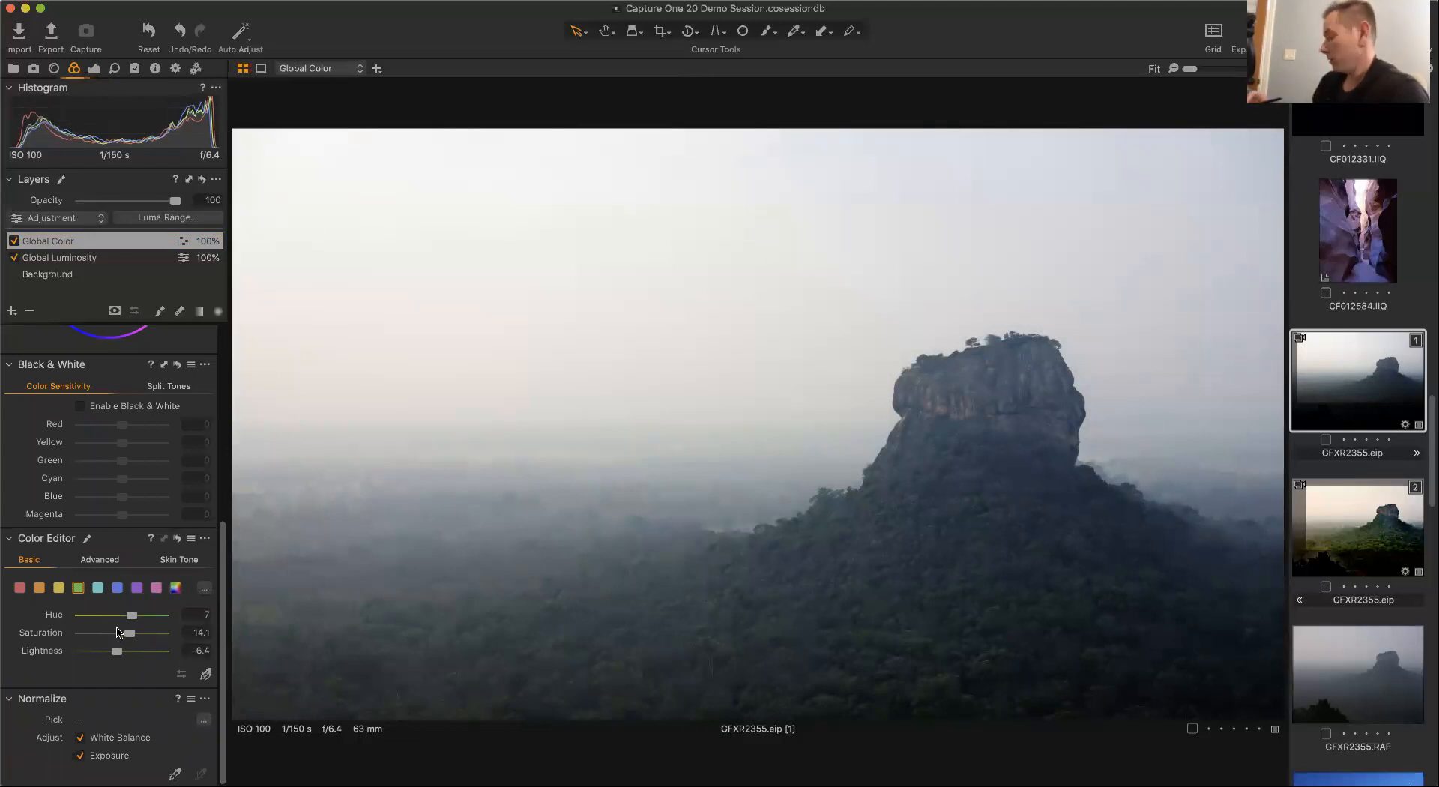
# Adjust the yellow colour, then set the orange colour to Hue 5.8, Saturation 29.5 and Lightness -6.9.
pyautogui.click(58, 587)
pyautogui.moveTo(123, 617); pyautogui.dragTo(125, 656)
pyautogui.click(41, 589)
pyautogui.moveTo(122, 616)
pyautogui.mouseDown()
pyautogui.moveTo(117, 654)
pyautogui.moveTo(138, 636)
pyautogui.mouseUp()
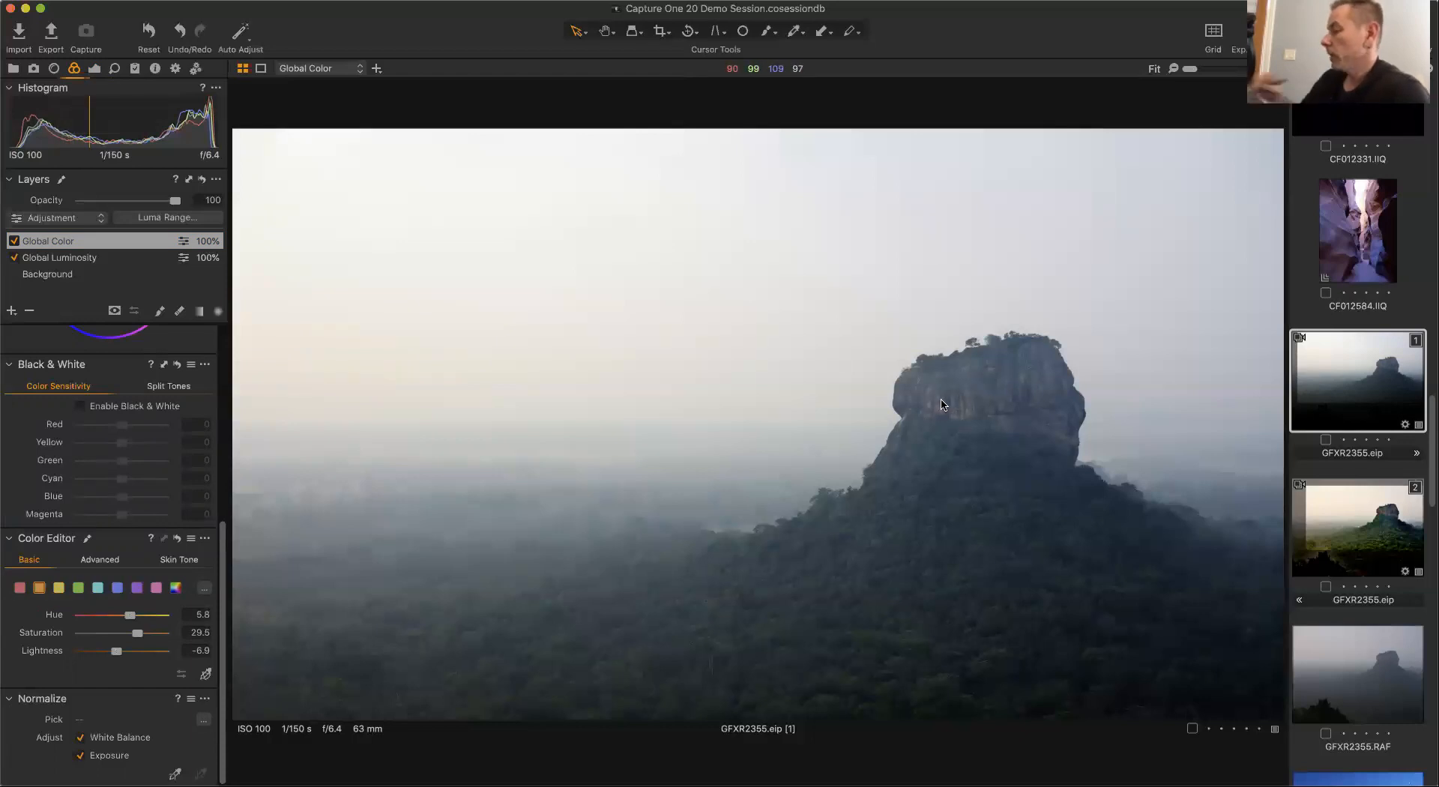
# Add a new filled layer and name it Forest.
pyautogui.moveTo(223, 582); pyautogui.dragTo(219, 370)
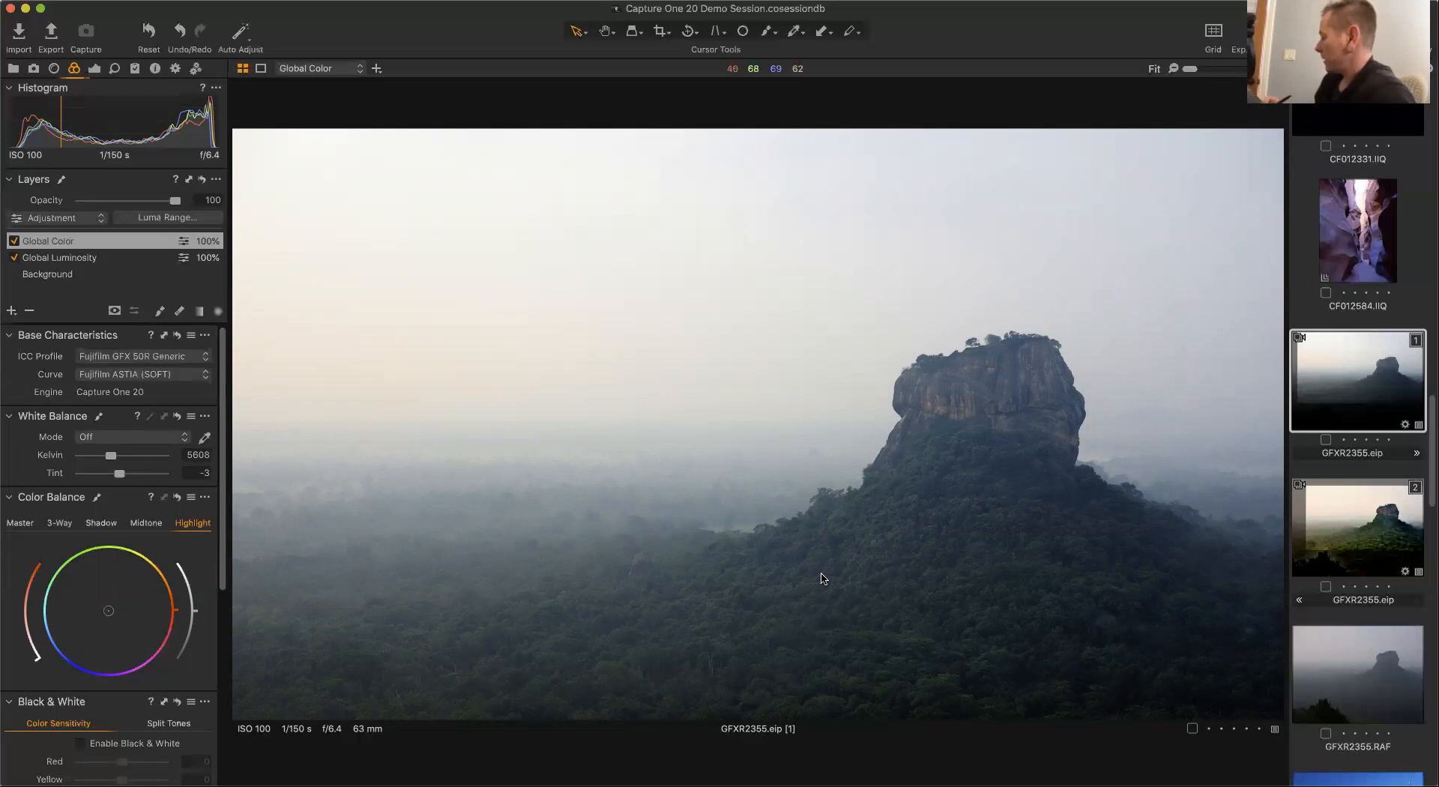
pyautogui.click(11, 311)
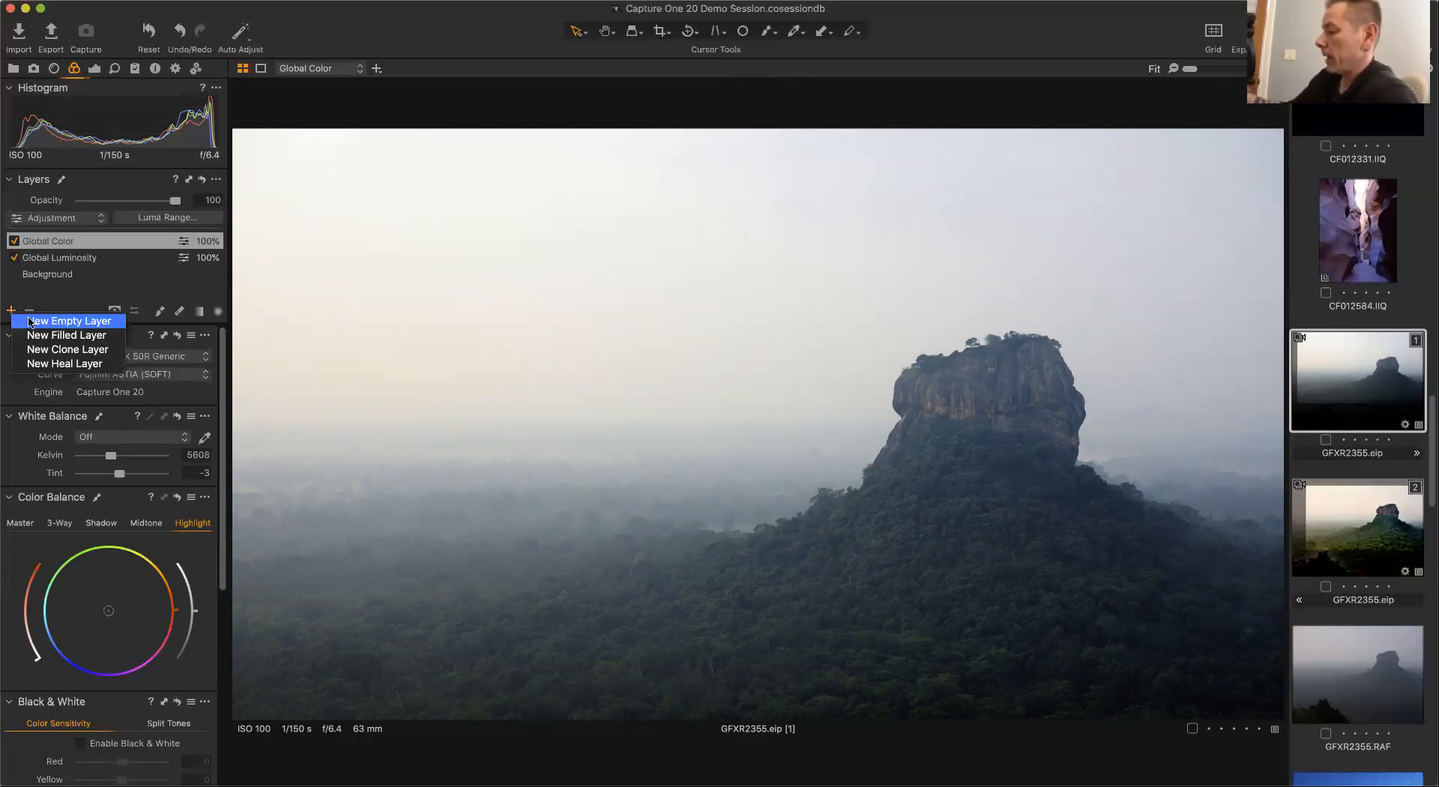
pyautogui.click(99, 337)
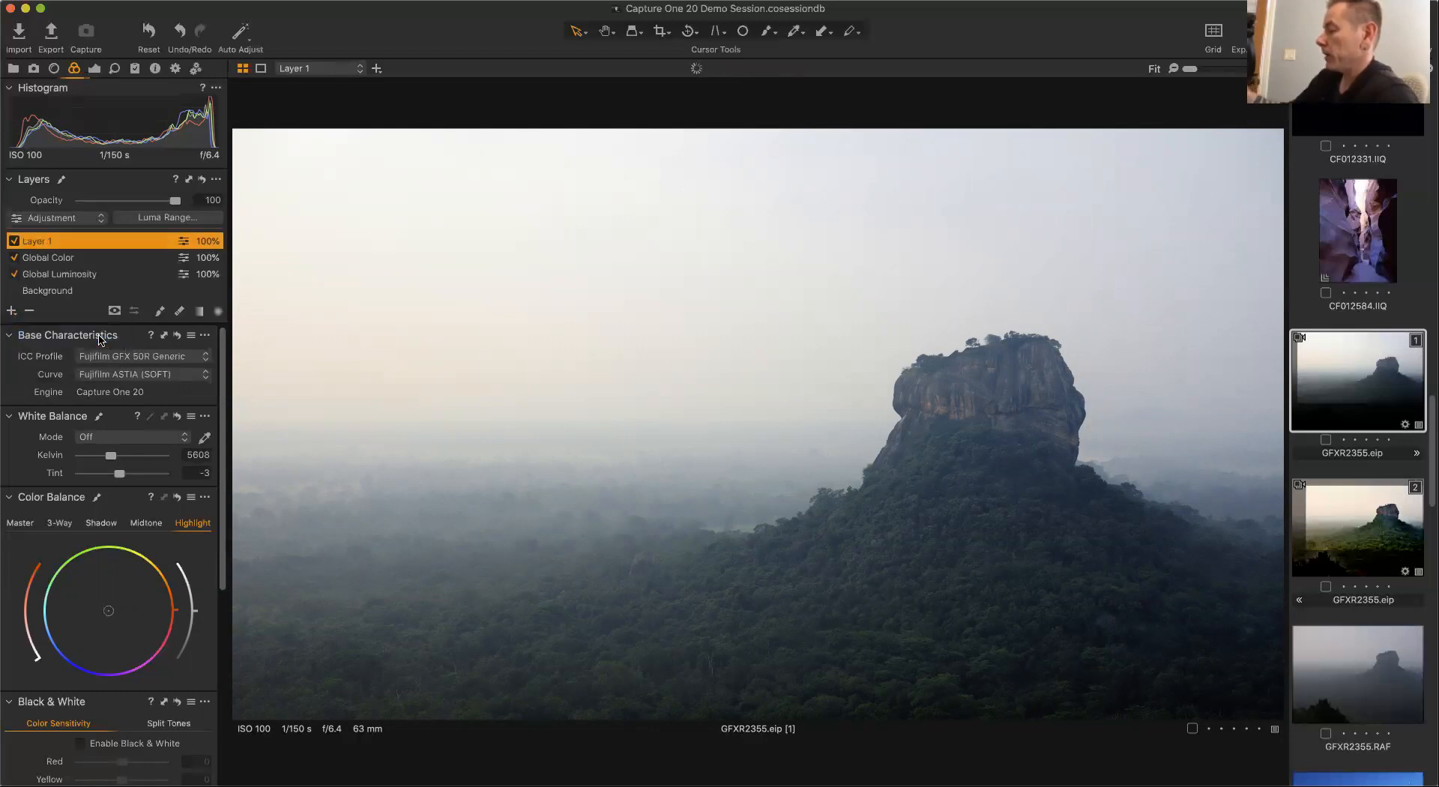
pyautogui.doubleClick(40, 241)
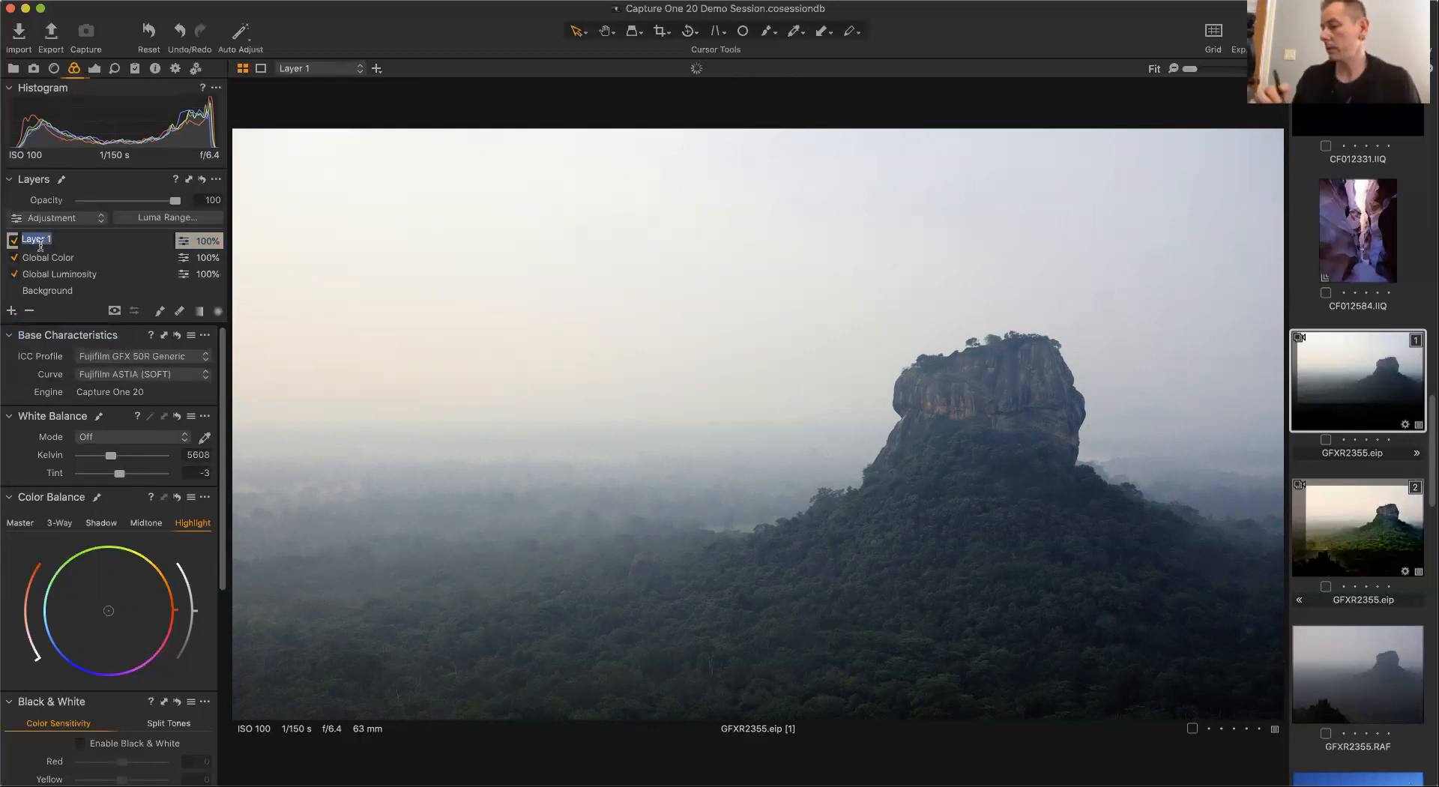
pyautogui.write('Forest')
pyautogui.press('Return')
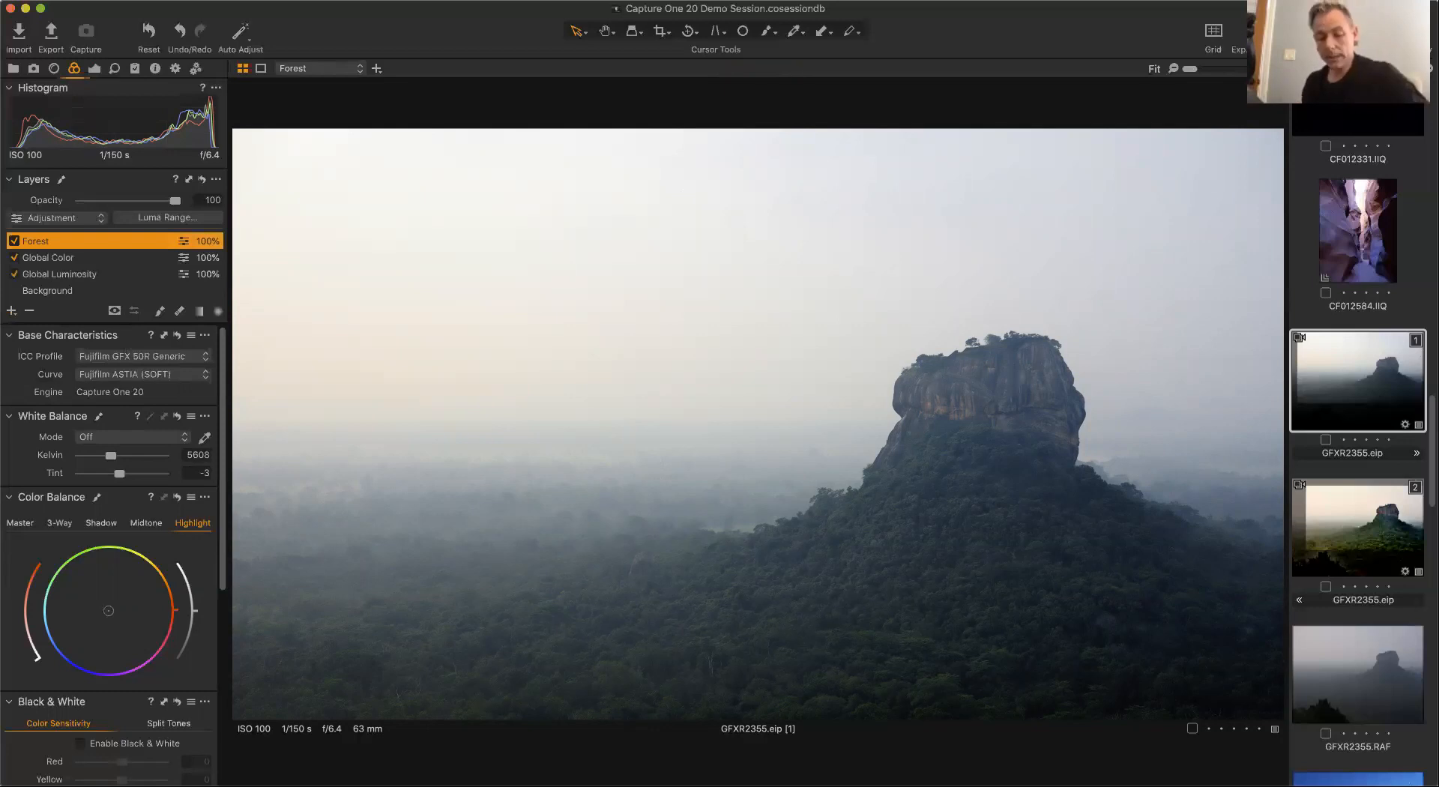
# Toggle the mask overlay to preview the Forest layer's mask.
pyautogui.press('m')
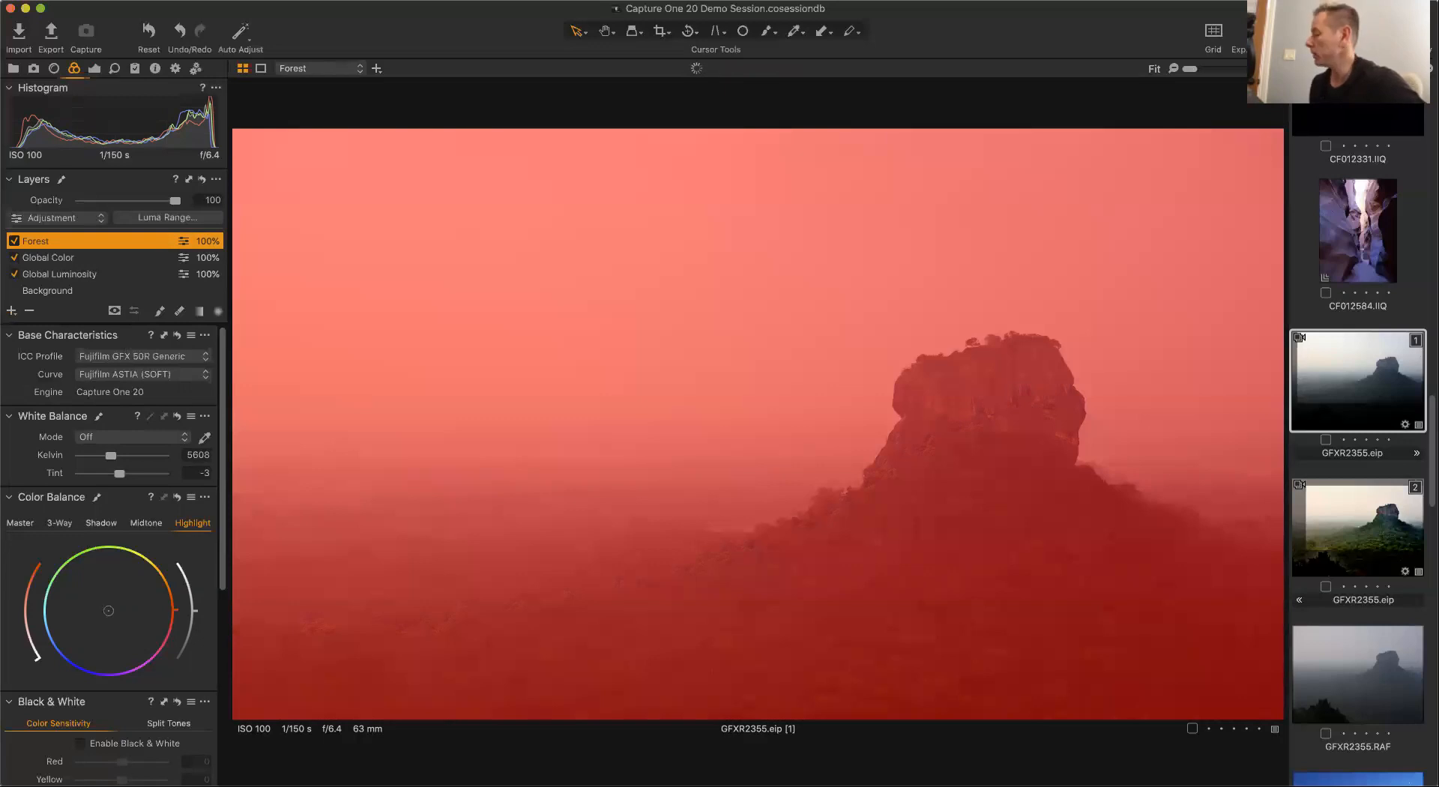
pyautogui.press('m')
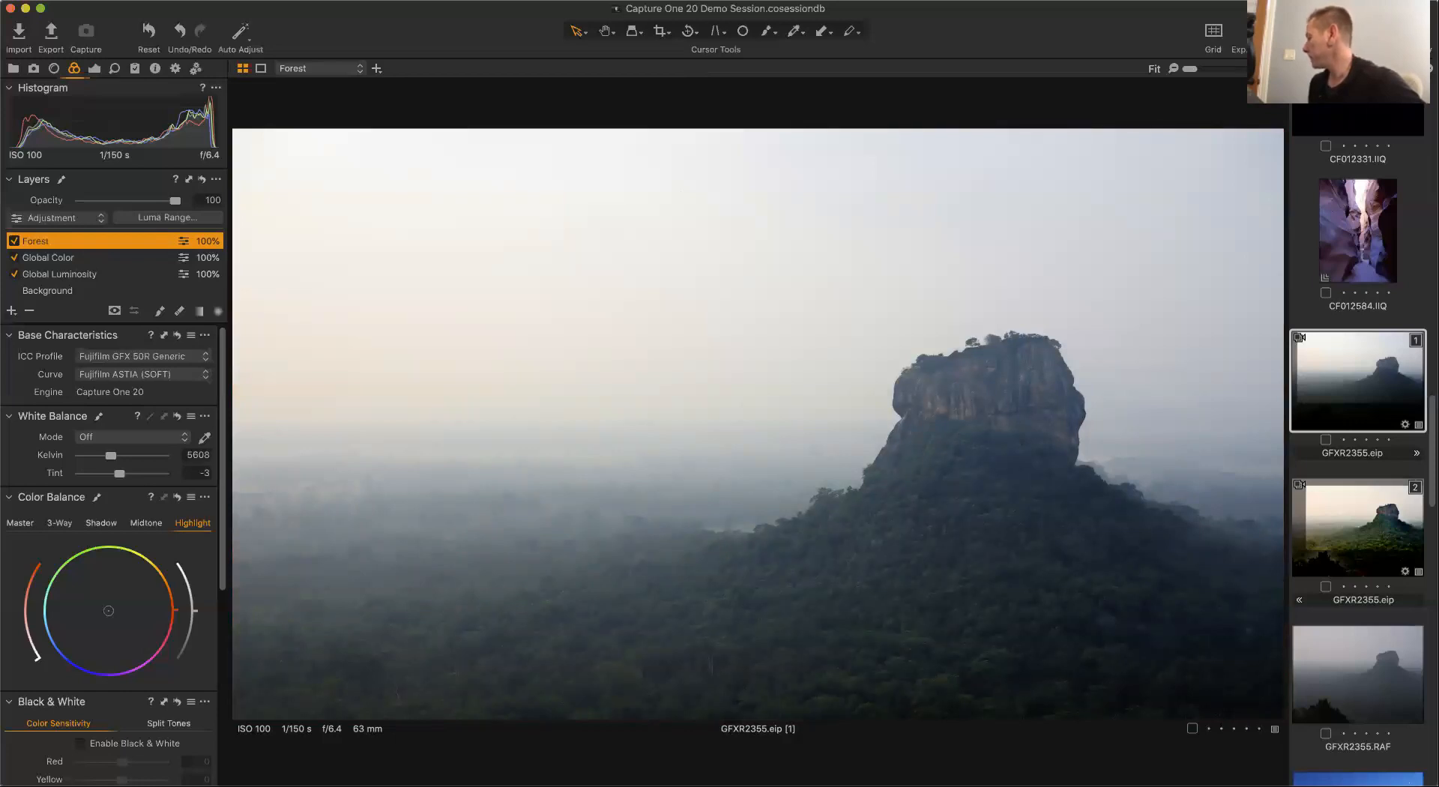
pyautogui.press('m')
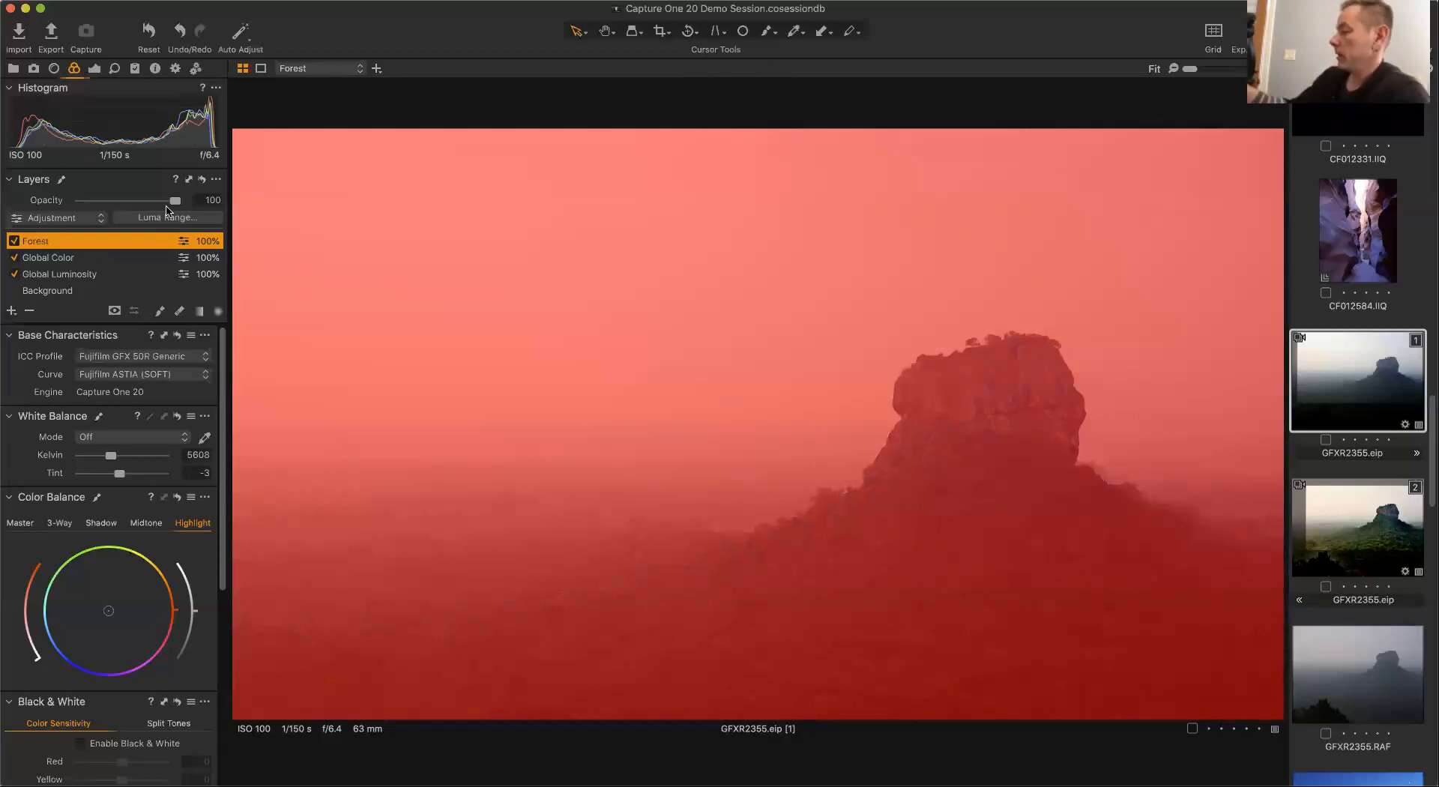
# Open the Forest layer's Luma Range and set the range's upper limit to 122 and its falloff to 162.
pyautogui.click(178, 219)
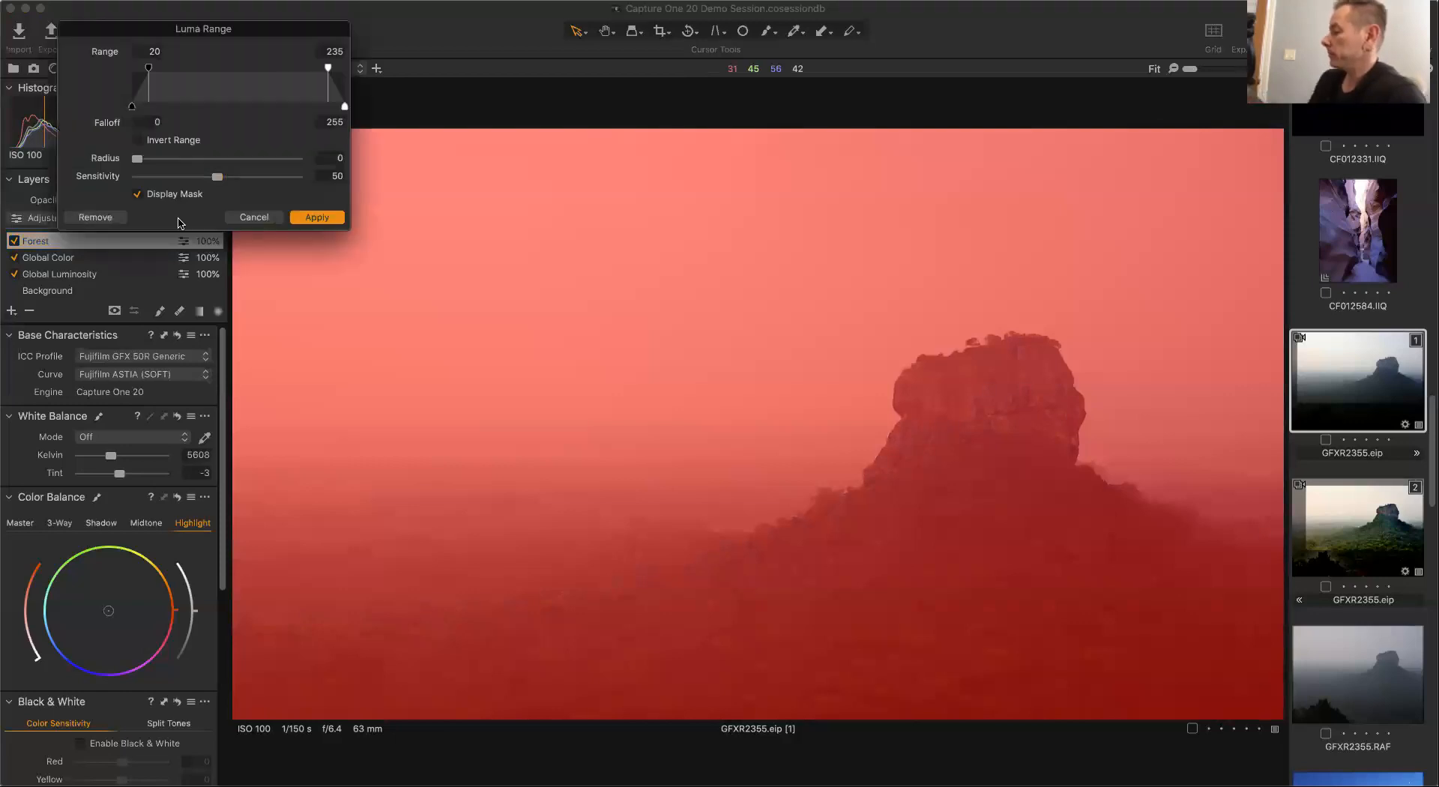
pyautogui.moveTo(268, 30); pyautogui.dragTo(705, 173)
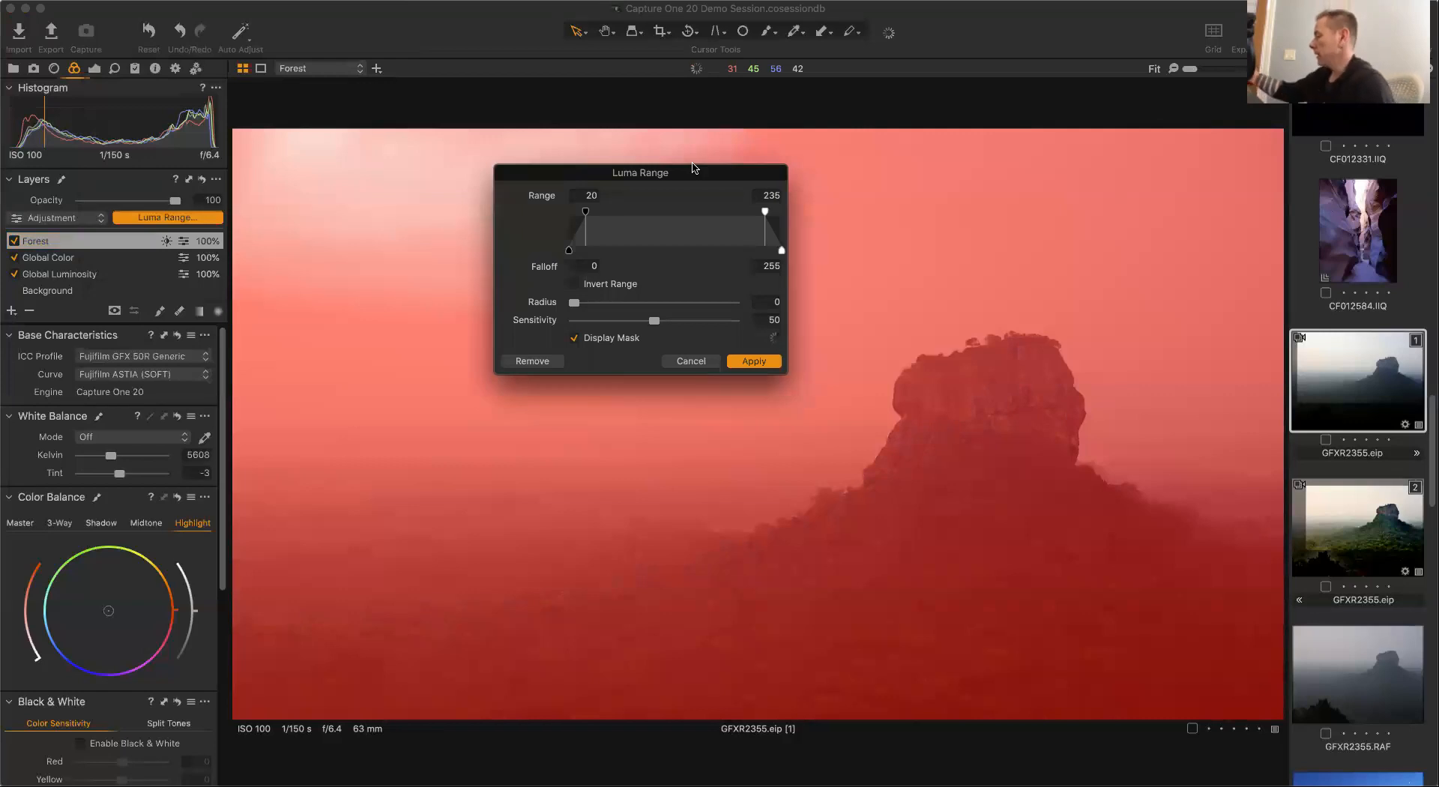
pyautogui.moveTo(720, 169); pyautogui.dragTo(1089, 31)
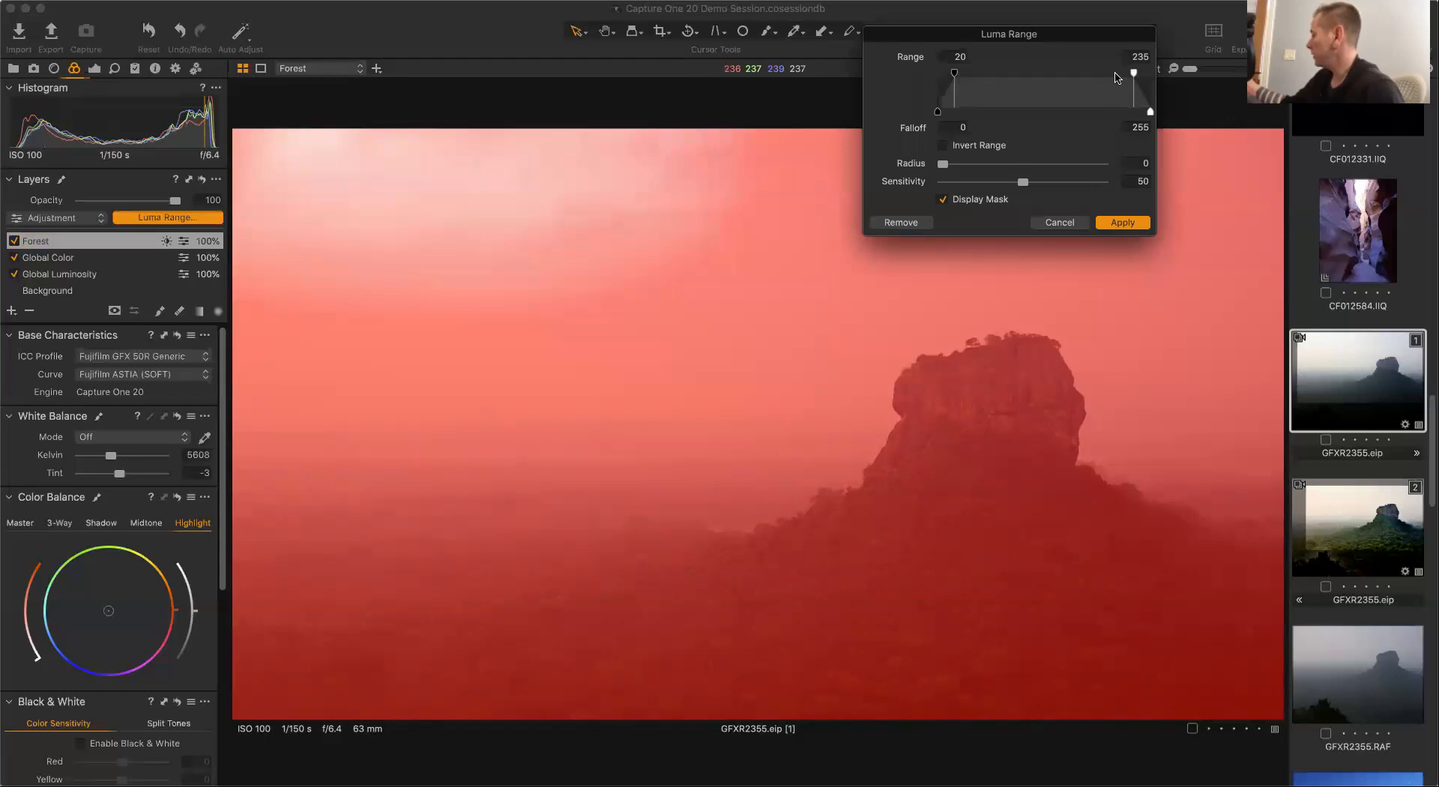
pyautogui.moveTo(1133, 73); pyautogui.dragTo(1042, 78)
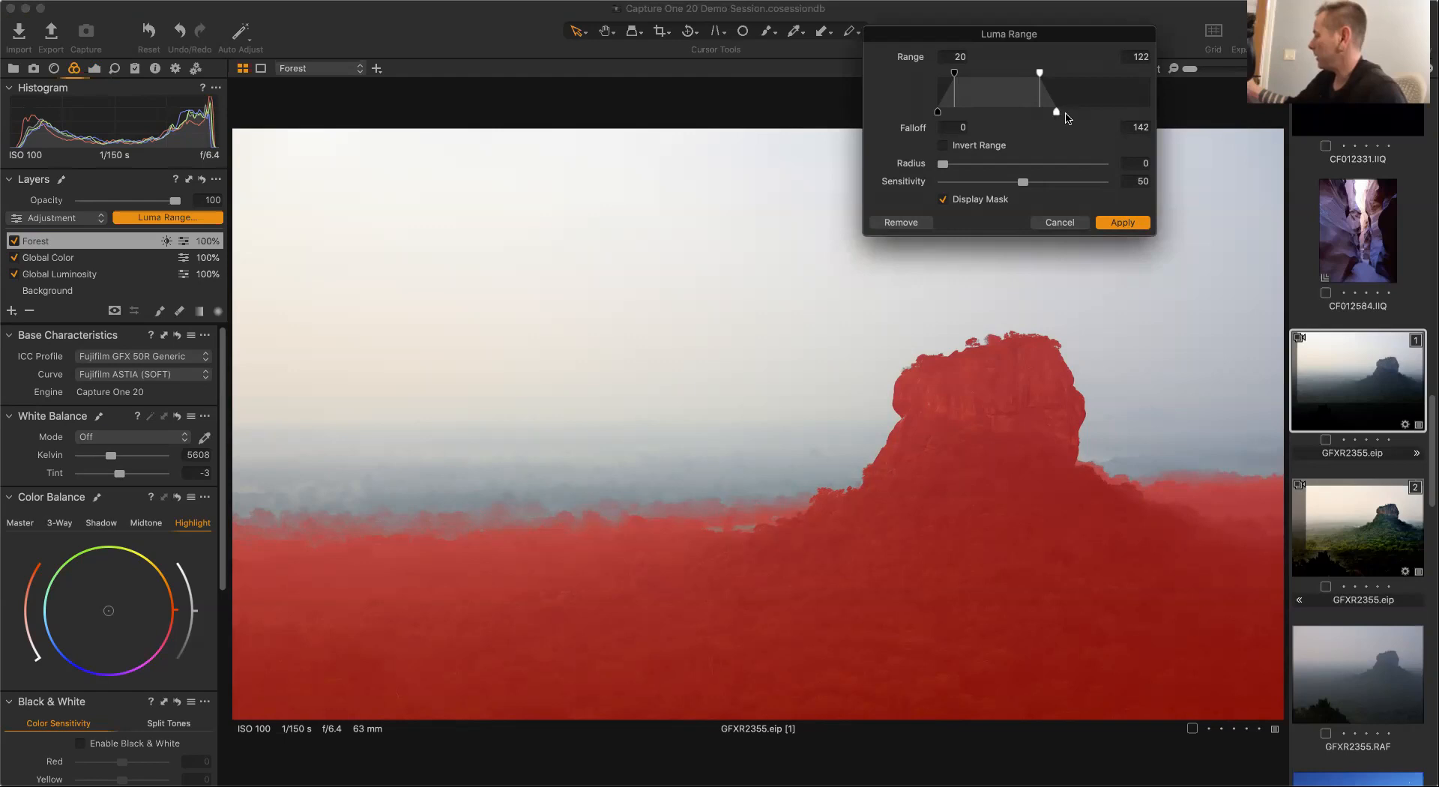
pyautogui.moveTo(1057, 112); pyautogui.dragTo(1073, 114)
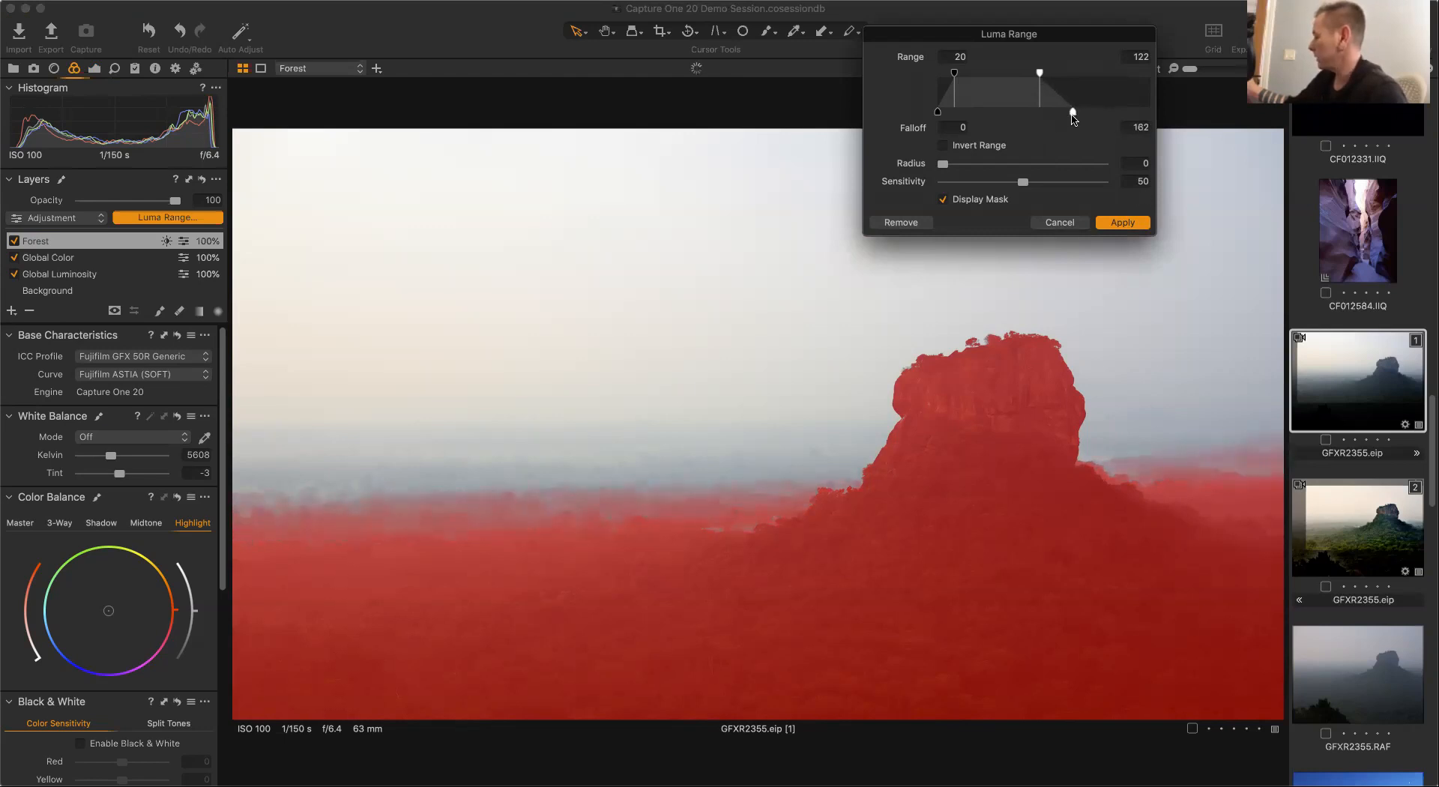